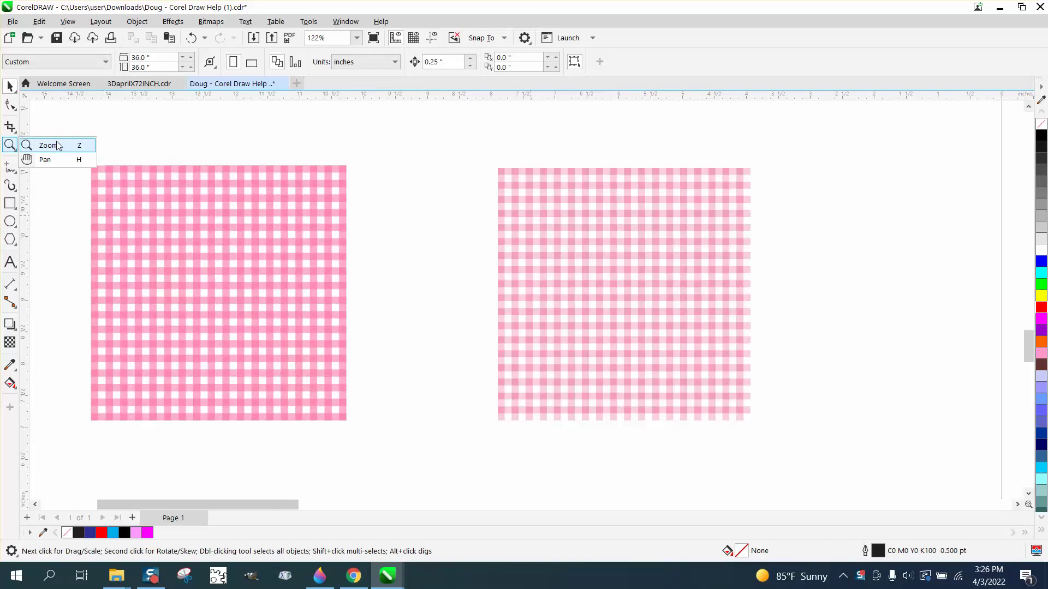
# Move both pink gingham squares to the right, placing the darker one directly beside the lighter image.
pyautogui.click(56, 143)
pyautogui.moveTo(502, 163); pyautogui.dragTo(536, 191)
pyautogui.scroll(-3, 543, 192)
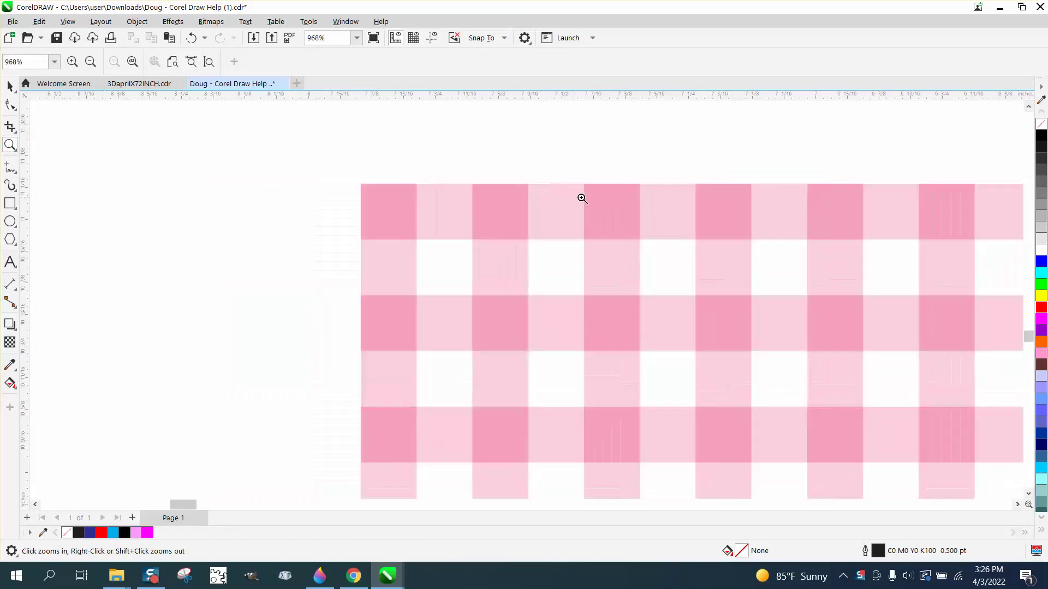
pyautogui.scroll(-1, 604, 208)
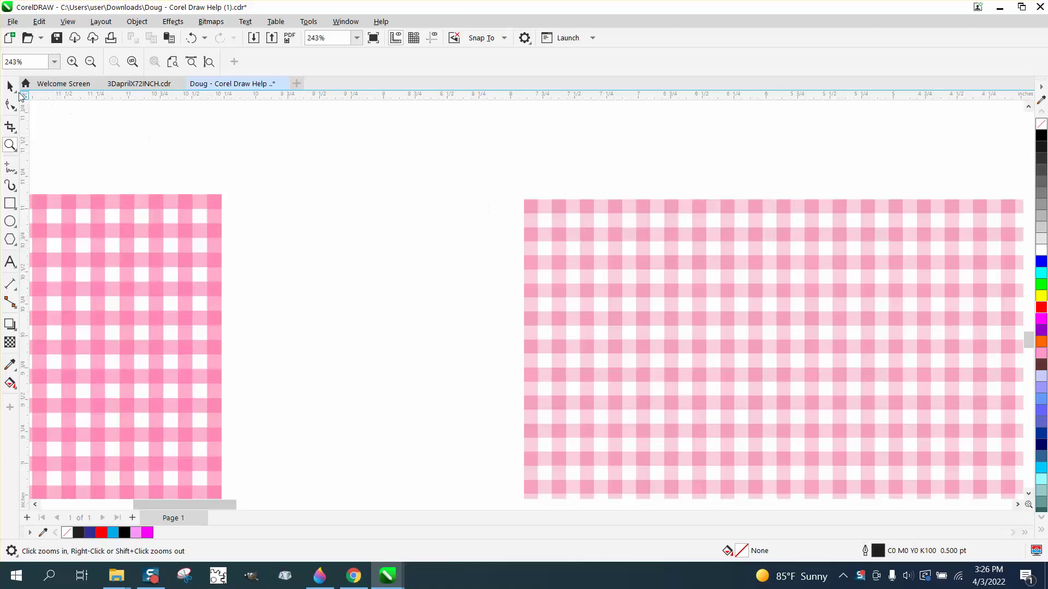
pyautogui.click(10, 87)
pyautogui.scroll(-2, 713, 276)
pyautogui.moveTo(728, 316); pyautogui.dragTo(846, 266)
pyautogui.scroll(-2, 606, 246)
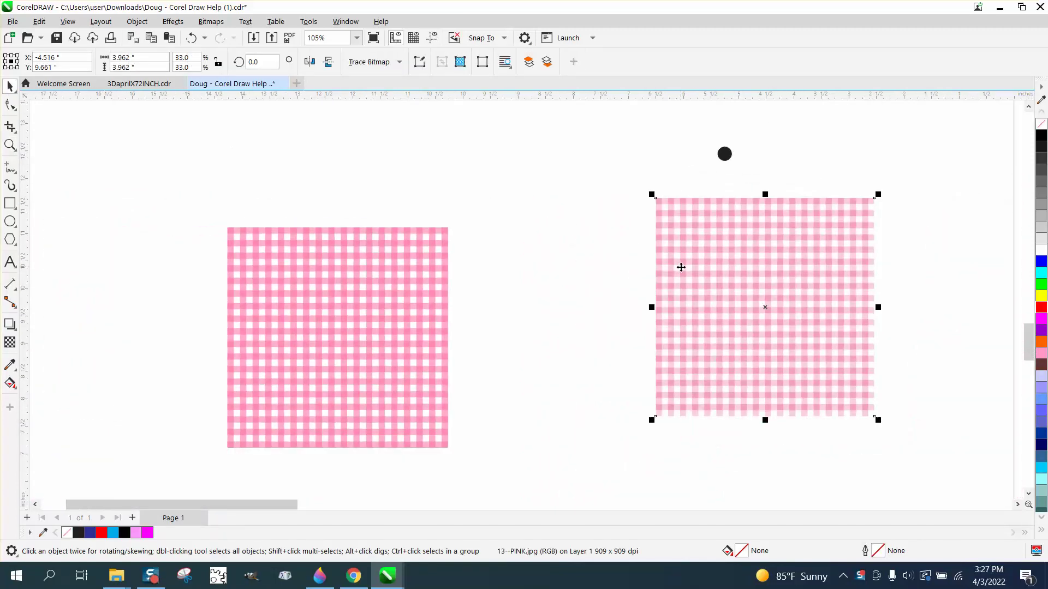
pyautogui.moveTo(201, 198); pyautogui.dragTo(513, 459)
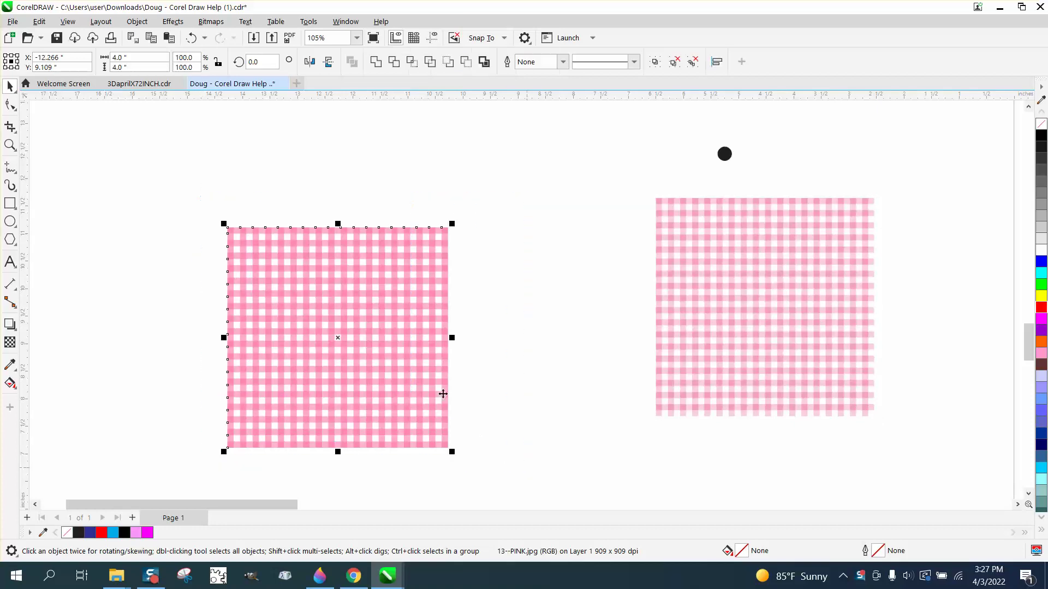
pyautogui.moveTo(337, 336); pyautogui.dragTo(518, 301)
# Draw a narrow upright rectangle about 0.13 by 3.92 inches to the left of the gingham squares.
pyautogui.click(10, 203)
pyautogui.moveTo(290, 193); pyautogui.dragTo(302, 411)
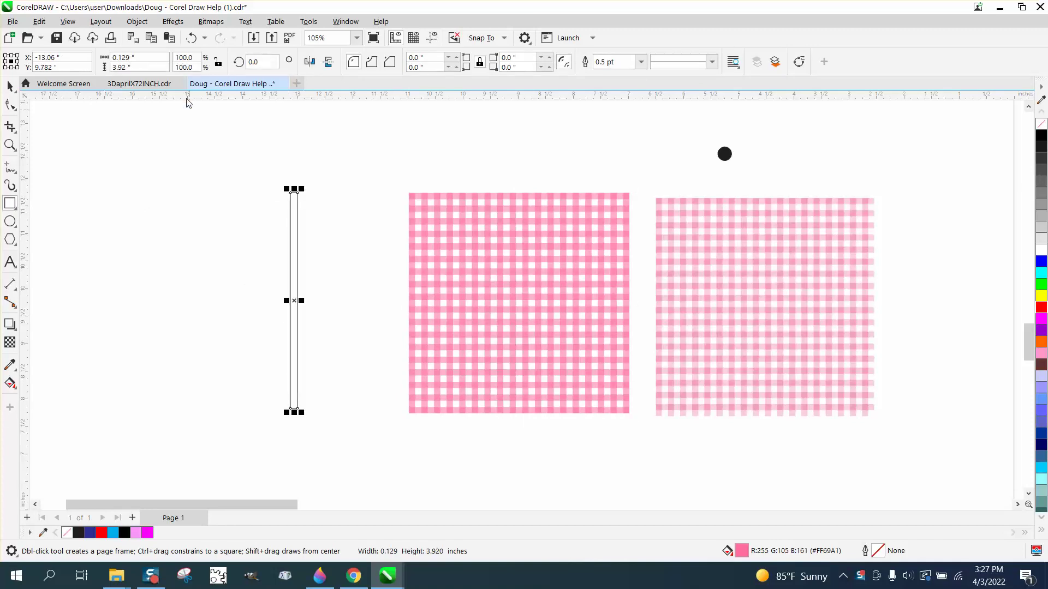
pyautogui.moveTo(135, 58); pyautogui.dragTo(103, 63)
pyautogui.write('1.25')
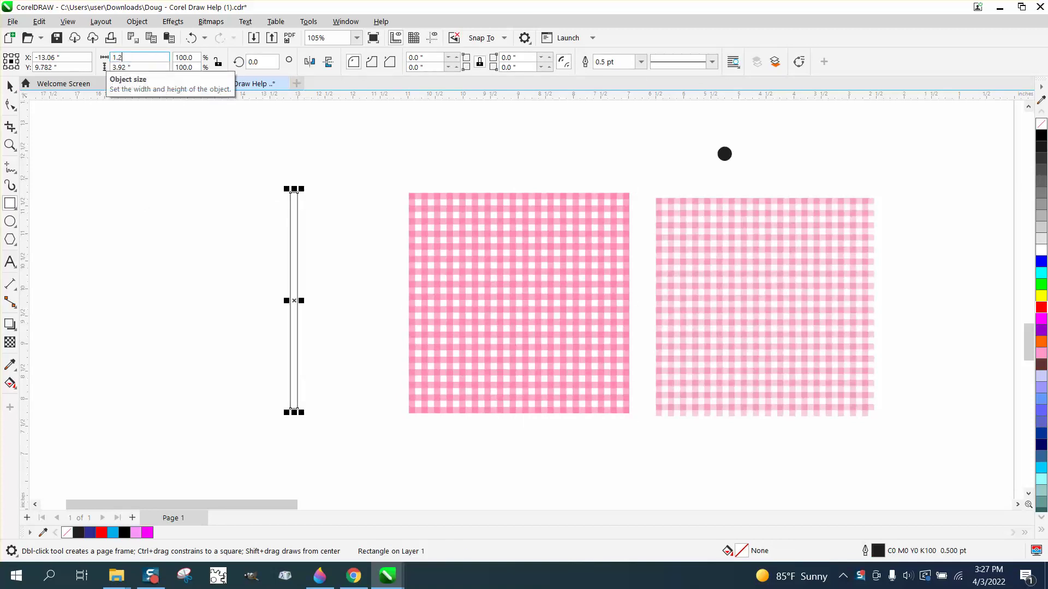
pyautogui.press('Return')
# Set the rectangle's size to 0.125 inches wide and 4 inches high.
pyautogui.moveTo(134, 58); pyautogui.dragTo(103, 59)
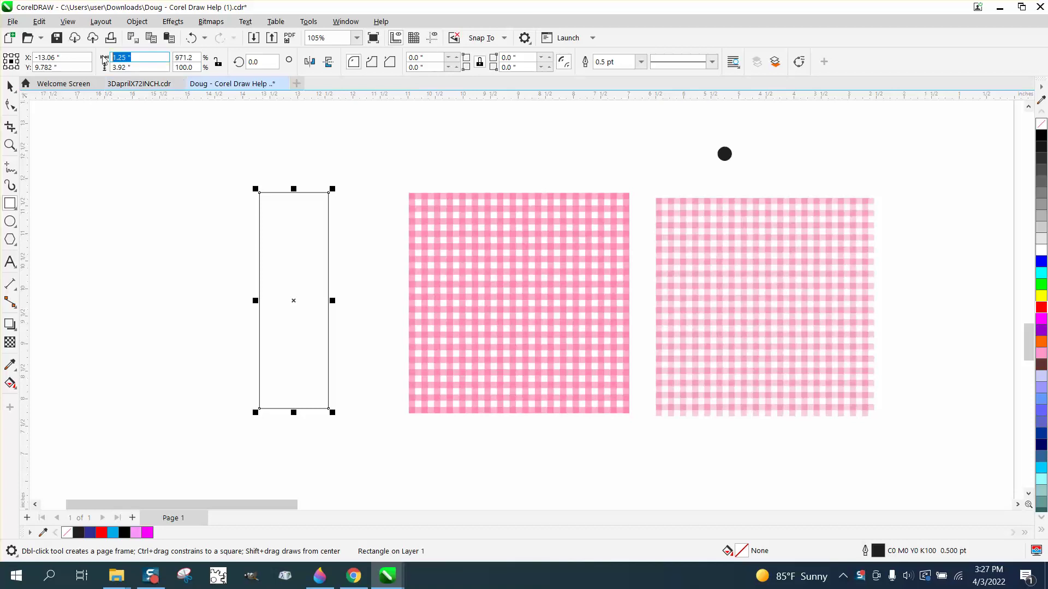
pyautogui.write('0.125')
pyautogui.press('Return')
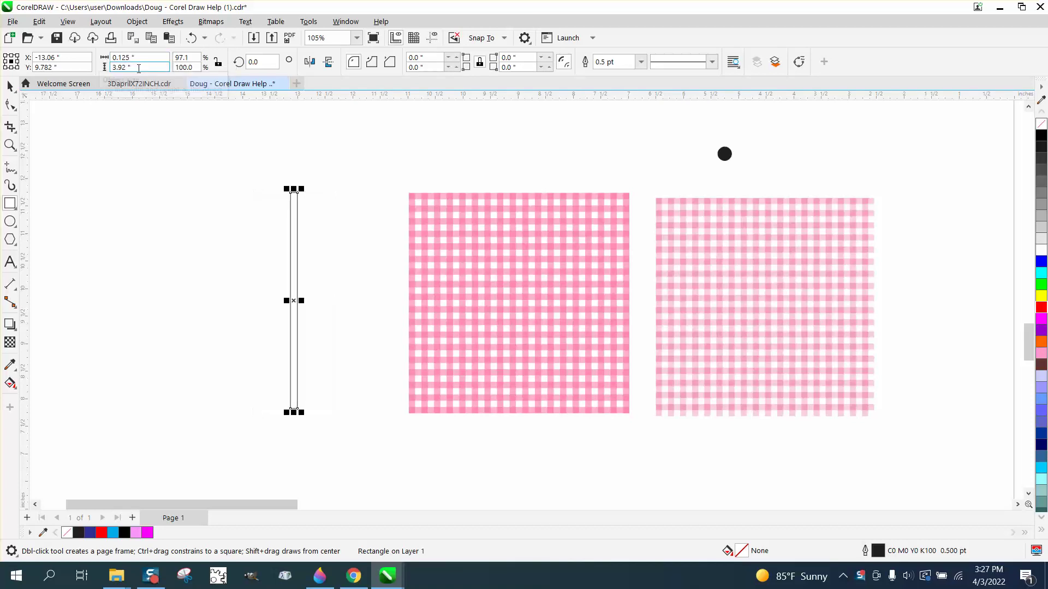
pyautogui.moveTo(141, 66); pyautogui.dragTo(62, 66)
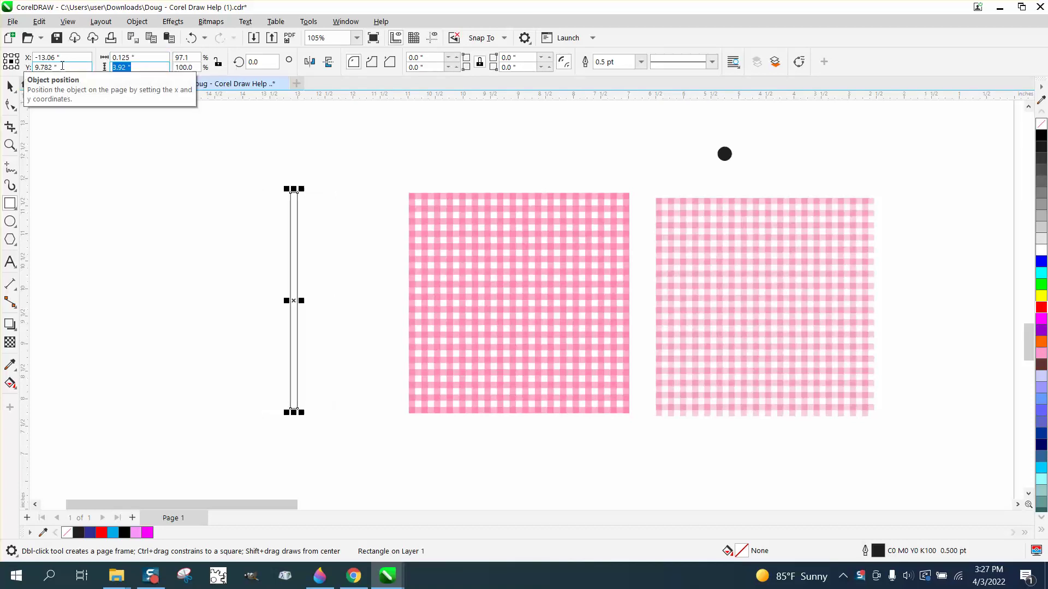
pyautogui.write('4')
pyautogui.press('Return')
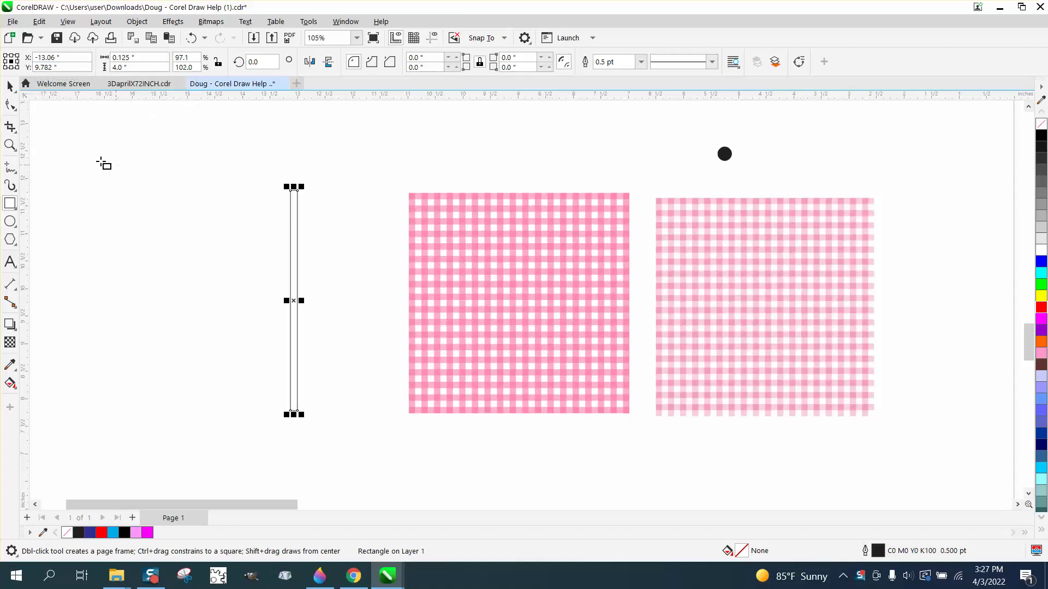
# Fill the rectangle with magenta and remove its outline.
pyautogui.click(10, 86)
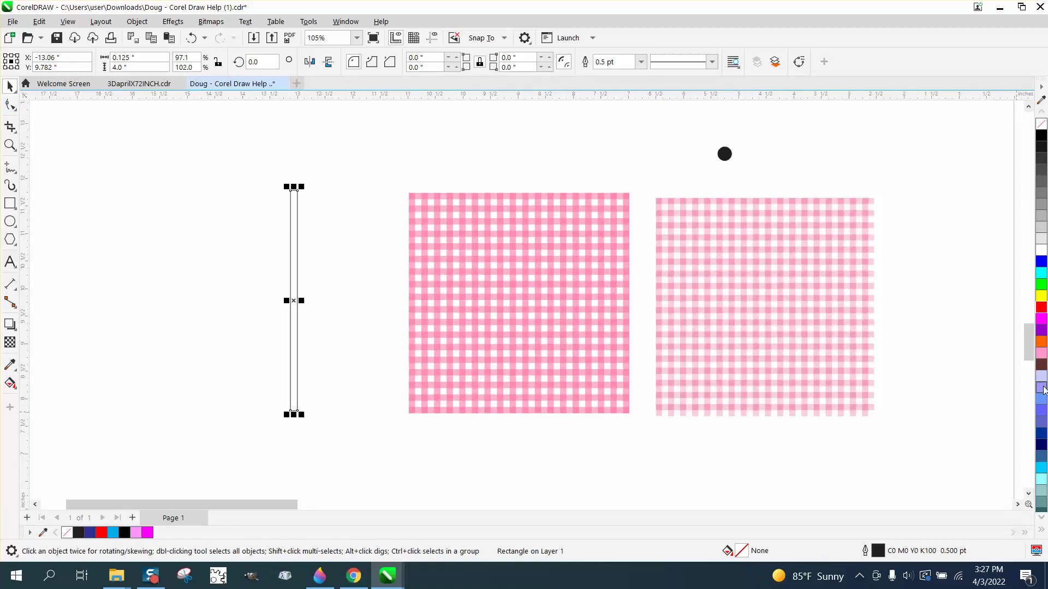
pyautogui.click(1042, 321)
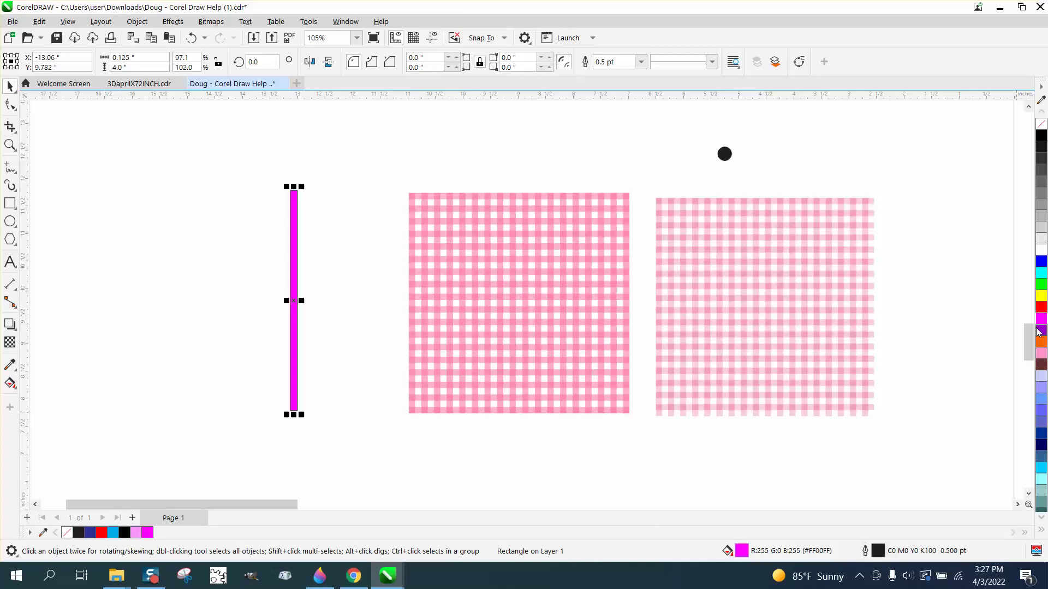
pyautogui.rightClick(1042, 124)
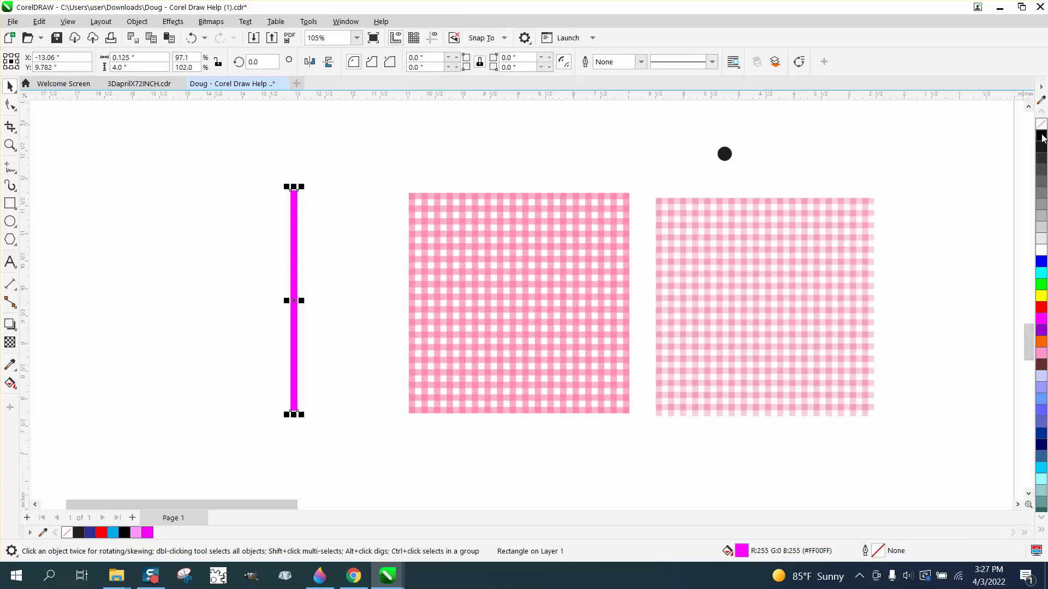
# Mix small amounts of red and white into the rectangle's magenta fill to reach the gingham pink, #FF6DA7.
pyautogui.keyDown('ctrl'); pyautogui.click(1042, 310); pyautogui.keyUp('ctrl')
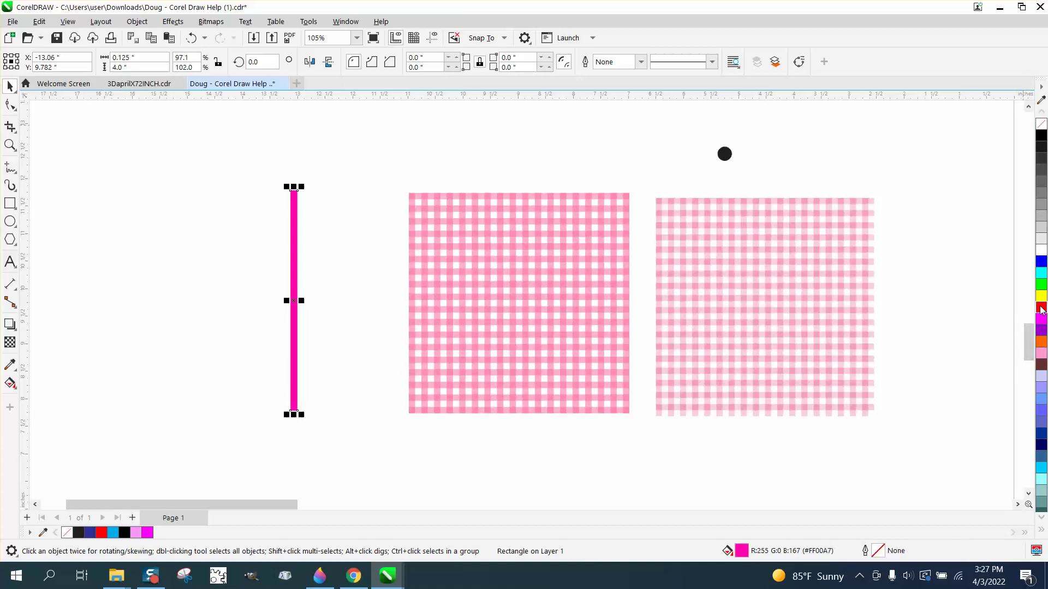
pyautogui.keyDown('ctrl'); pyautogui.click(1042, 254); pyautogui.keyUp('ctrl')
pyautogui.keyDown('ctrl'); pyautogui.click(1041, 254); pyautogui.keyUp('ctrl')
pyautogui.keyDown('ctrl'); pyautogui.click(1042, 254); pyautogui.keyUp('ctrl')
pyautogui.keyDown('ctrl'); pyautogui.click(1042, 254); pyautogui.keyUp('ctrl')
pyautogui.keyDown('ctrl'); pyautogui.click(1042, 255); pyautogui.keyUp('ctrl')
pyautogui.keyDown('ctrl'); pyautogui.click(1041, 256); pyautogui.keyUp('ctrl')
pyautogui.keyDown('ctrl'); pyautogui.click(1041, 255); pyautogui.keyUp('ctrl')
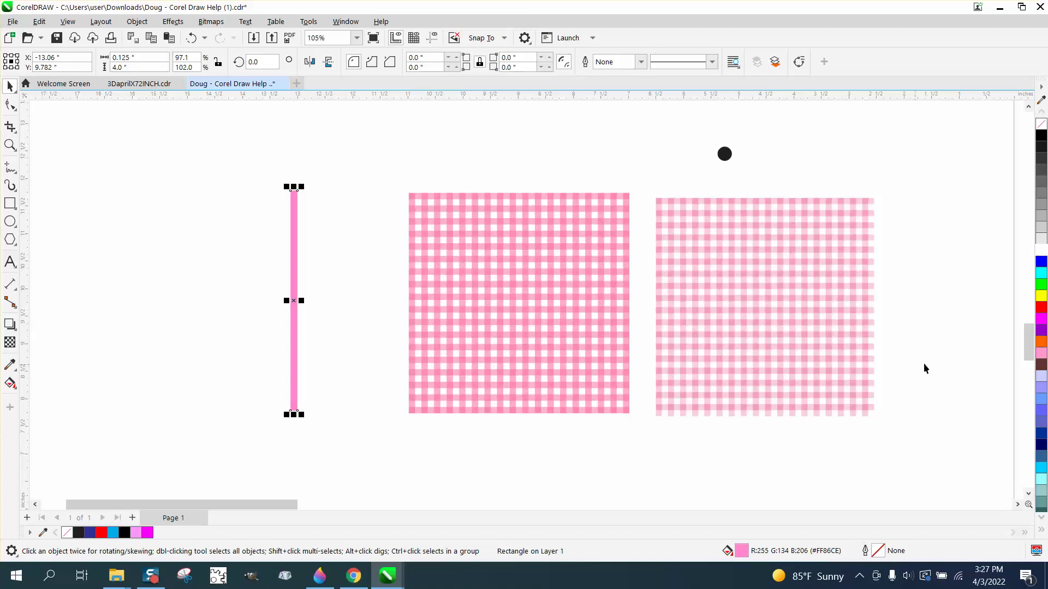
pyautogui.keyDown('ctrl'); pyautogui.click(1041, 308); pyautogui.keyUp('ctrl')
pyautogui.keyDown('ctrl'); pyautogui.click(1041, 308); pyautogui.keyUp('ctrl')
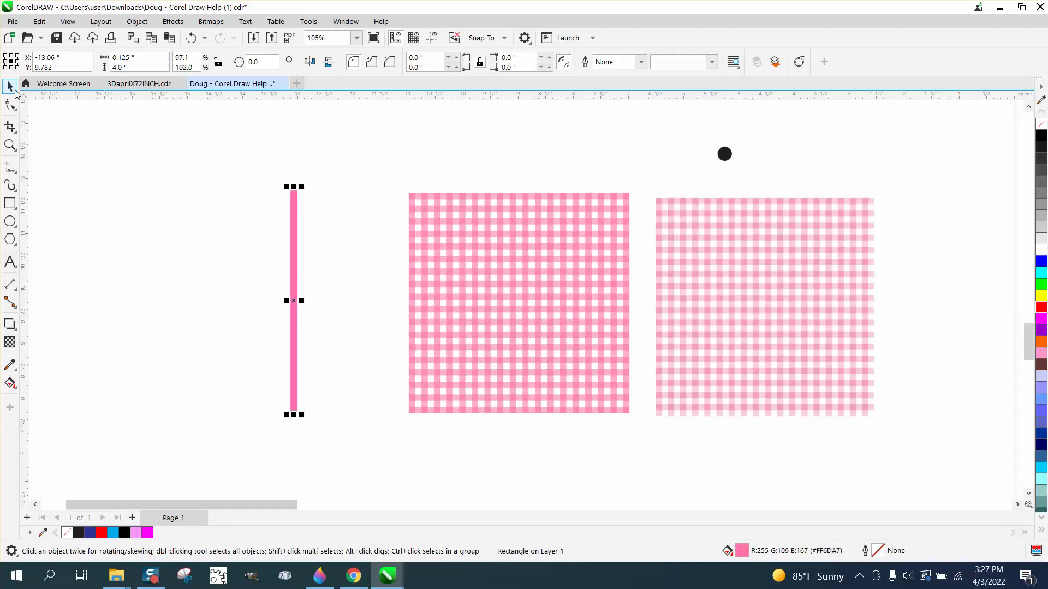
# Duplicate the pink stripe repeatedly toward the left at 0.25-inch spacing to build a row of 17 stripes.
pyautogui.click(332, 200)
pyautogui.click(294, 206)
pyautogui.hotkey('ctrl', 'd')
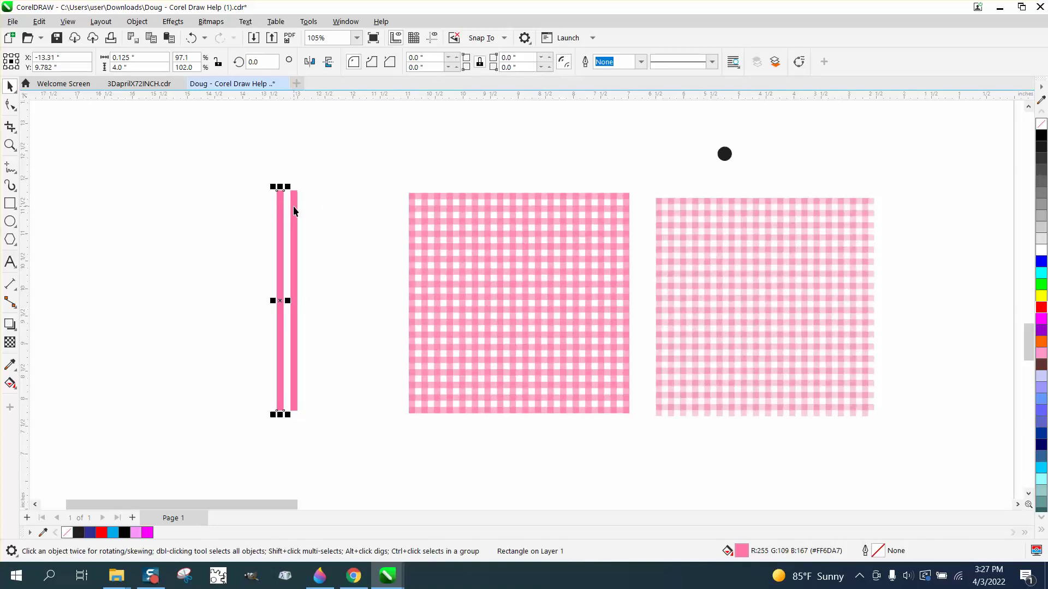
pyautogui.hotkey('ctrl', 'd')
pyautogui.hotkey('ctrl', 'd')
pyautogui.hotkey('ctrl', 'd')
pyautogui.hotkey('ctrl', 'd')
pyautogui.hotkey('ctrl', 'd')
pyautogui.hotkey('ctrl', 'd')
pyautogui.hotkey('ctrl', 'd')
pyautogui.hotkey('ctrl', 'd')
pyautogui.hotkey('ctrl', 'd')
pyautogui.hotkey('ctrl', 'd')
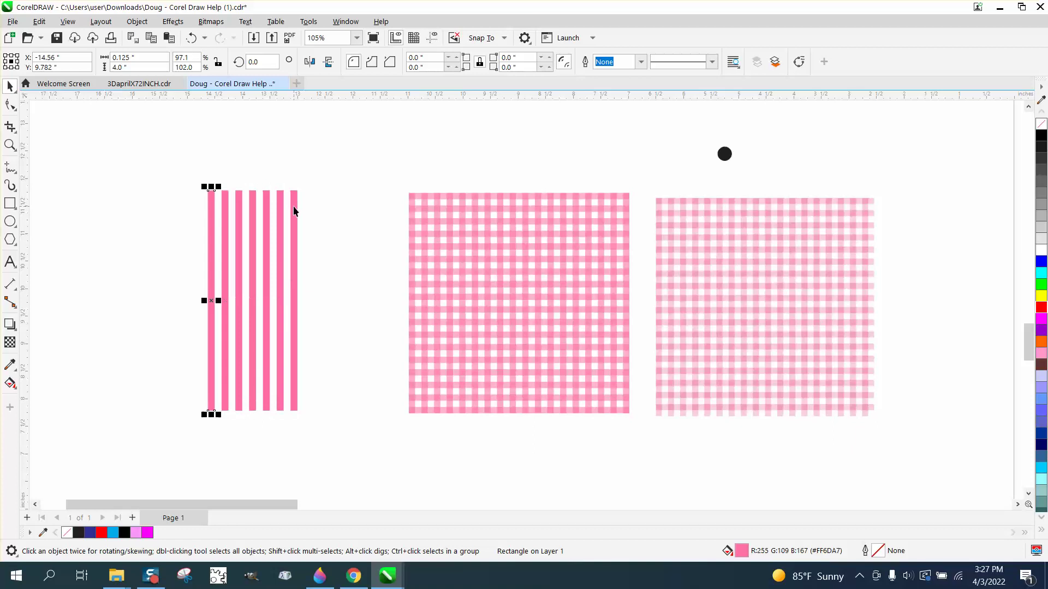
pyautogui.hotkey('ctrl', 'd')
pyautogui.hotkey('ctrl', 'd')
pyautogui.hotkey('ctrl', 'd')
pyautogui.hotkey('ctrl', 'd')
pyautogui.hotkey('ctrl', 'd')
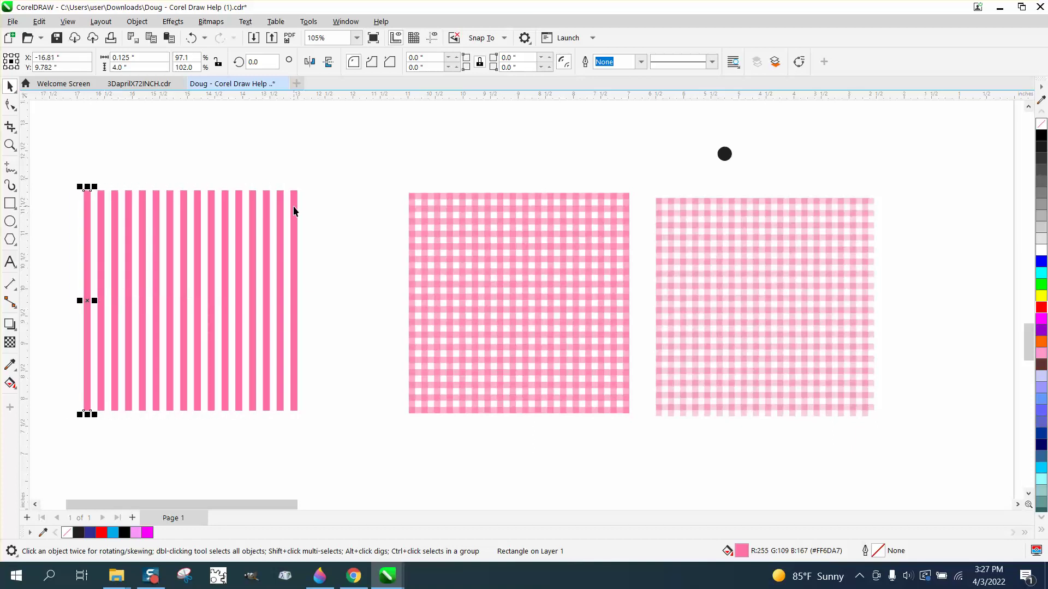
# Check the overall size of the stripe row and delete its leftmost stripe.
pyautogui.moveTo(49, 161); pyautogui.dragTo(244, 365)
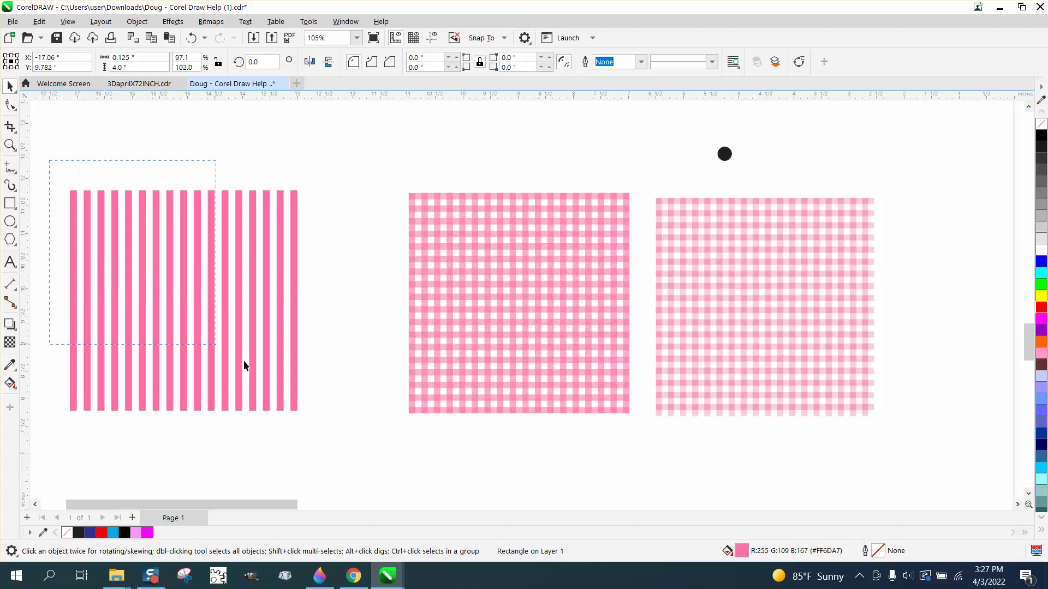
pyautogui.moveTo(340, 447); pyautogui.dragTo(341, 447)
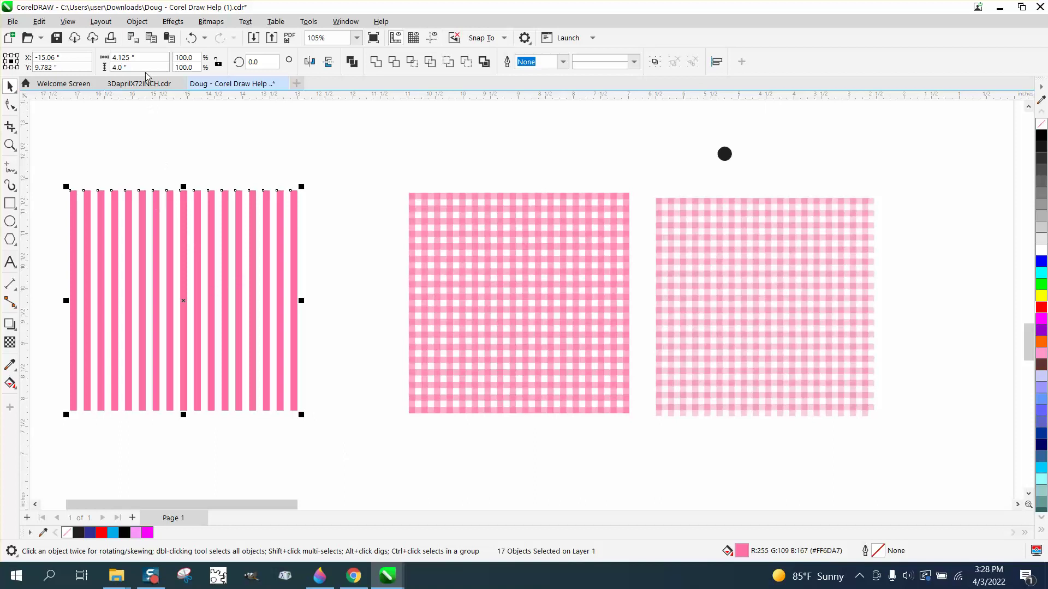
pyautogui.click(115, 103)
pyautogui.click(73, 203)
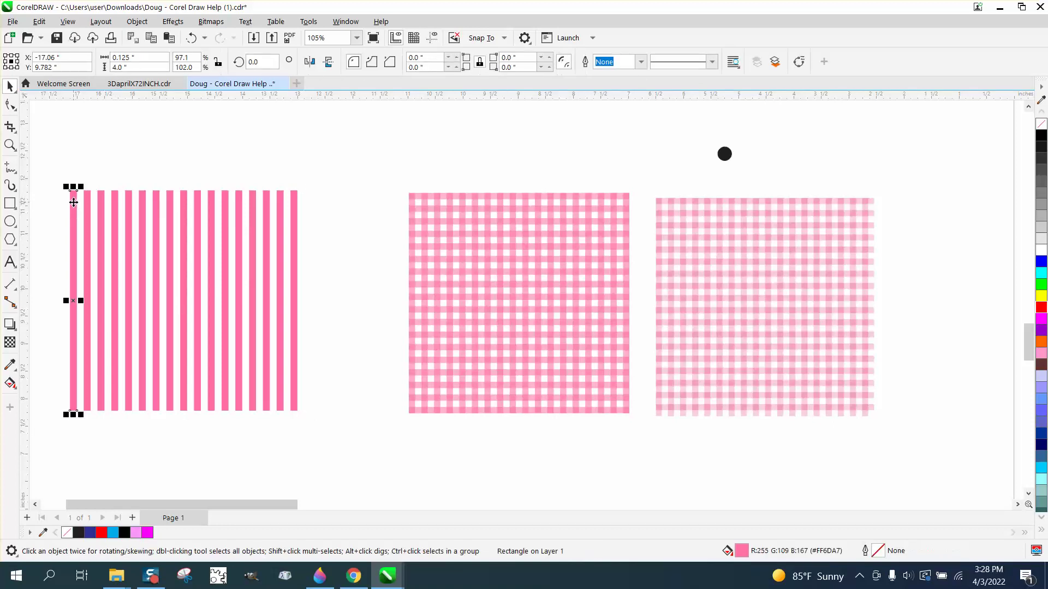
pyautogui.press('Delete')
# Group the remaining 16 stripes and lay a copy of the group rotated 90 degrees over the original.
pyautogui.moveTo(321, 413); pyautogui.dragTo(323, 415)
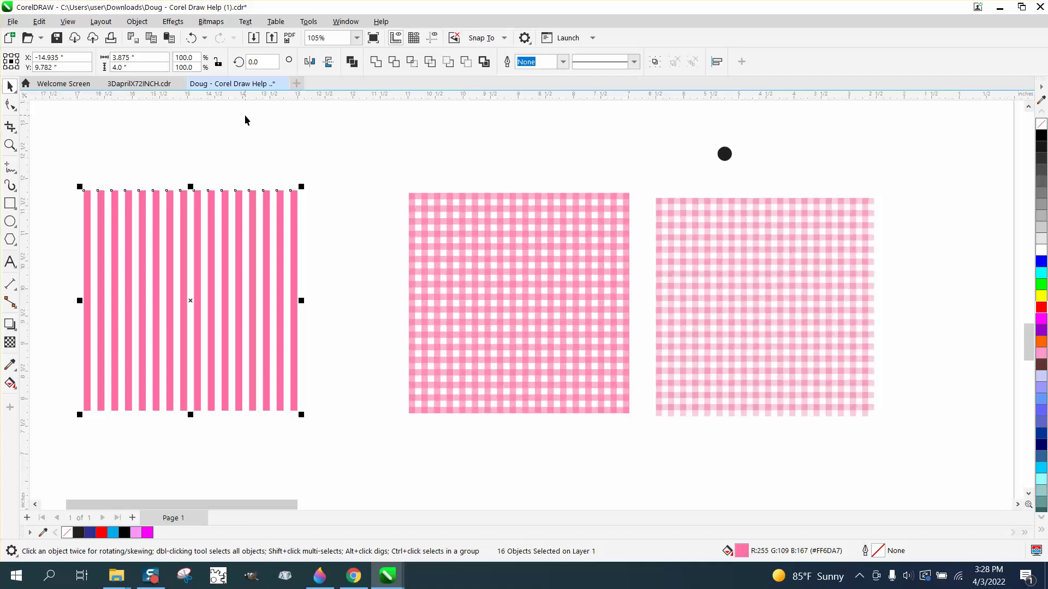
pyautogui.hotkey('ctrl', 'g')
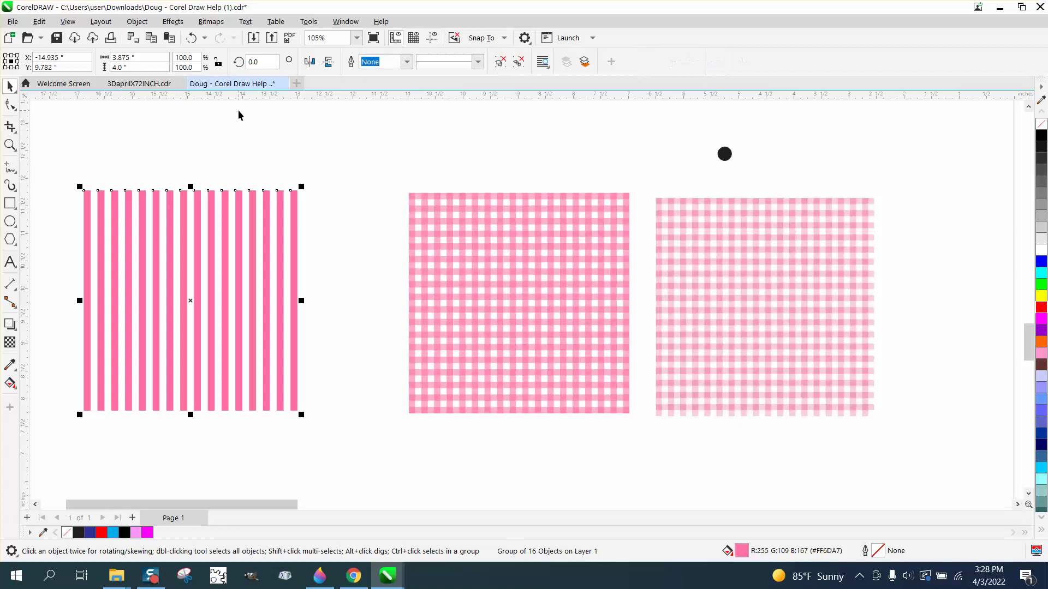
pyautogui.click(257, 61)
pyautogui.write('90')
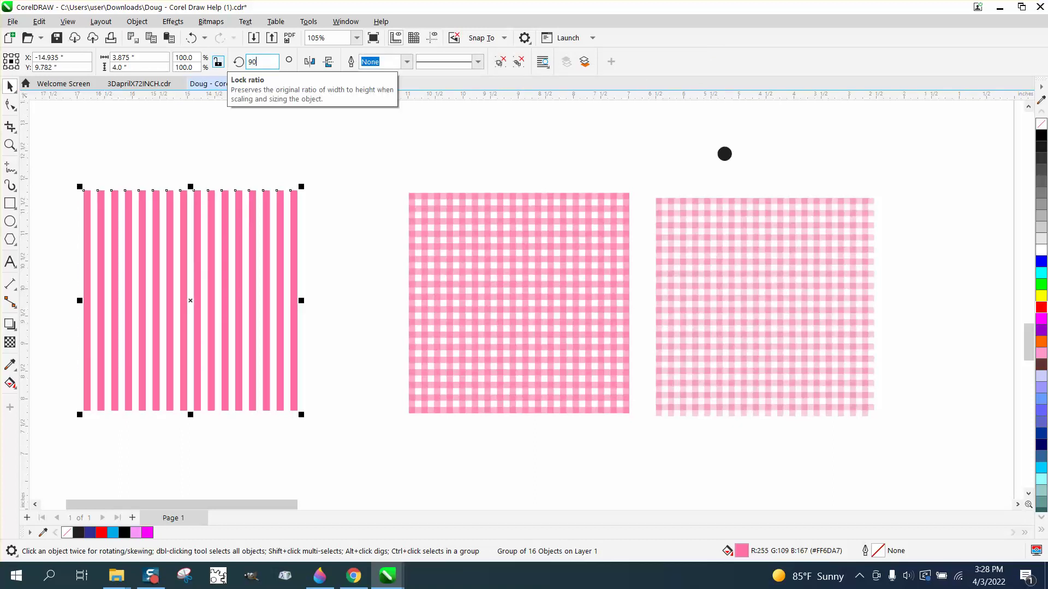
pyautogui.press('Return')
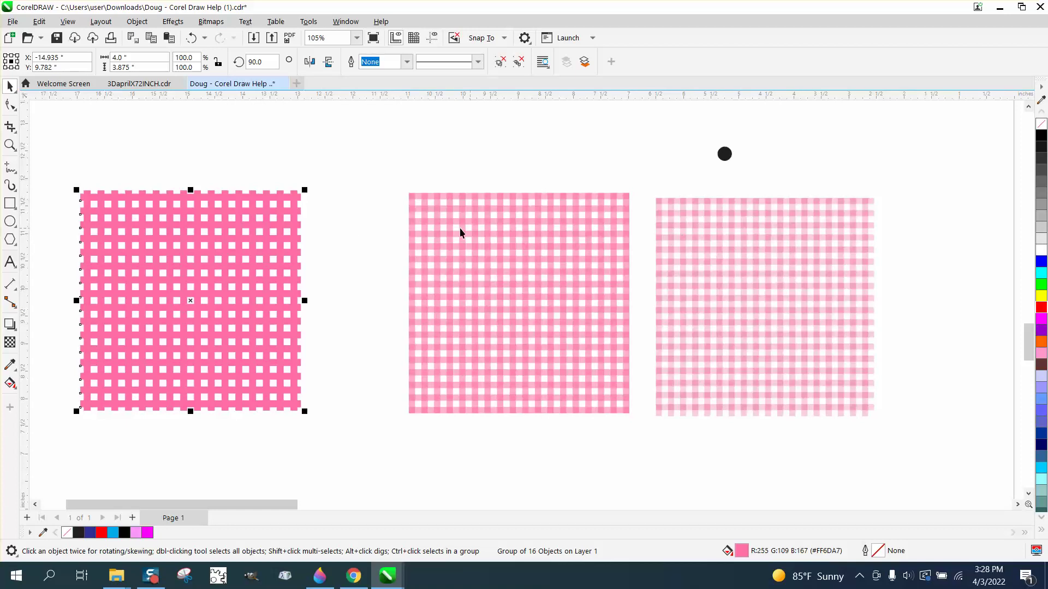
# Try moving the horizontal stripe group about 1 inch left of the vertical stripes, and undo the move.
pyautogui.scroll(-1, 348, 200)
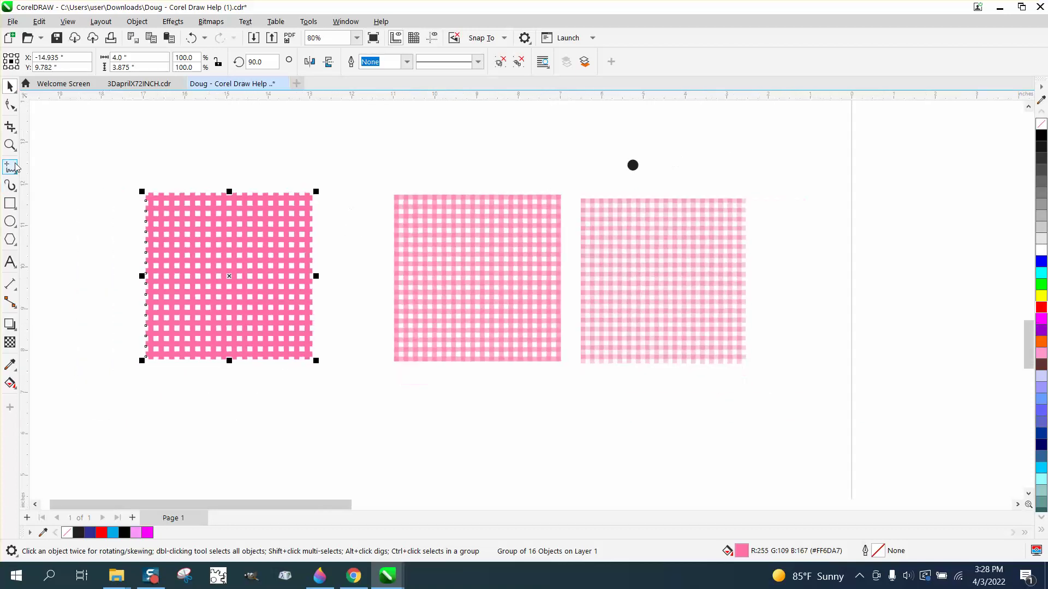
pyautogui.click(11, 145)
pyautogui.moveTo(100, 175); pyautogui.dragTo(473, 428)
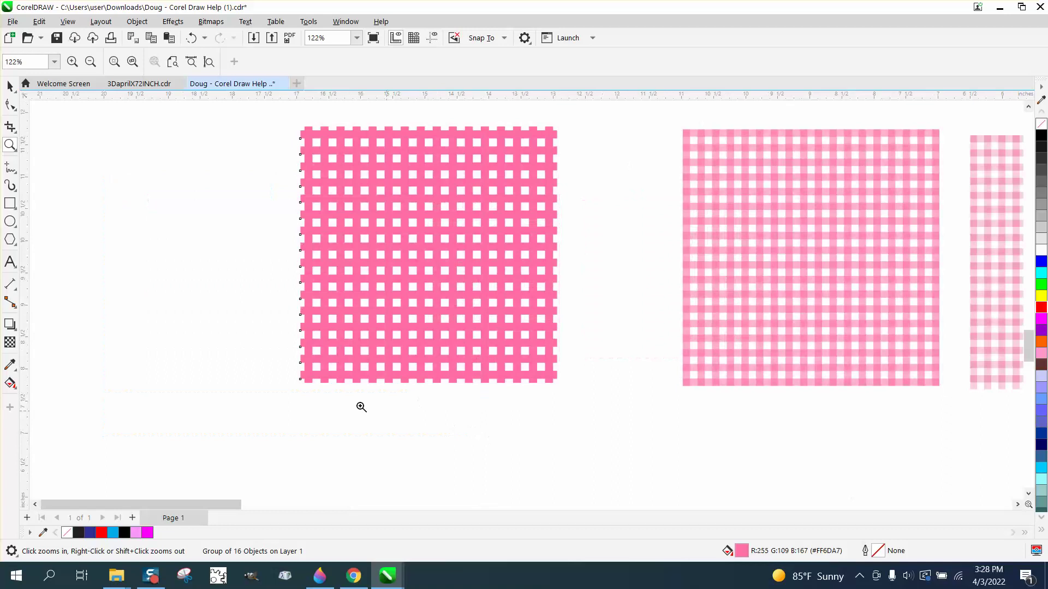
pyautogui.moveTo(63, 212); pyautogui.dragTo(94, 223)
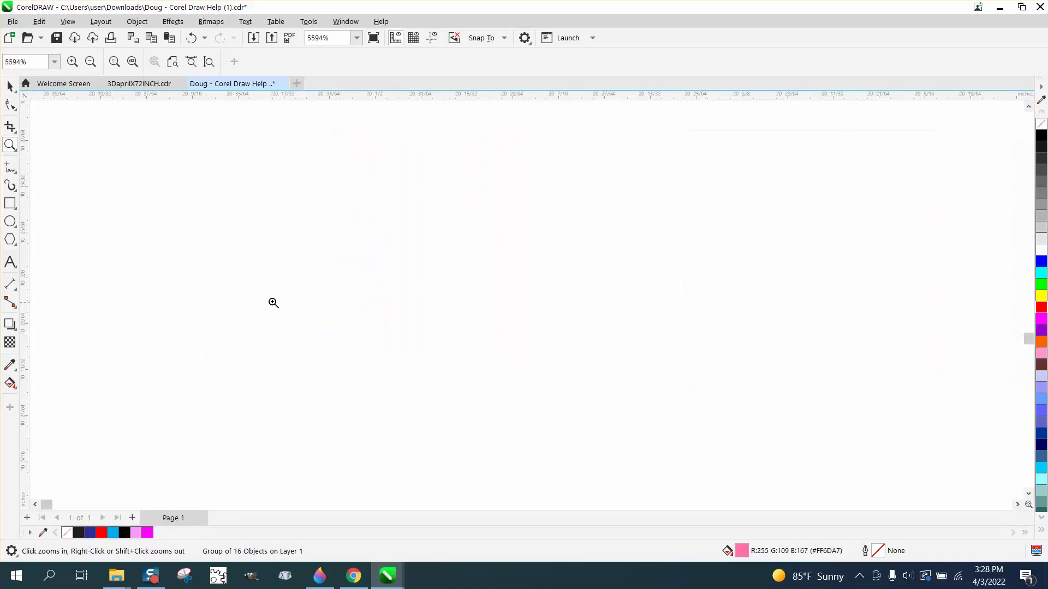
pyautogui.scroll(-5, 336, 316)
pyautogui.scroll(-11, 347, 312)
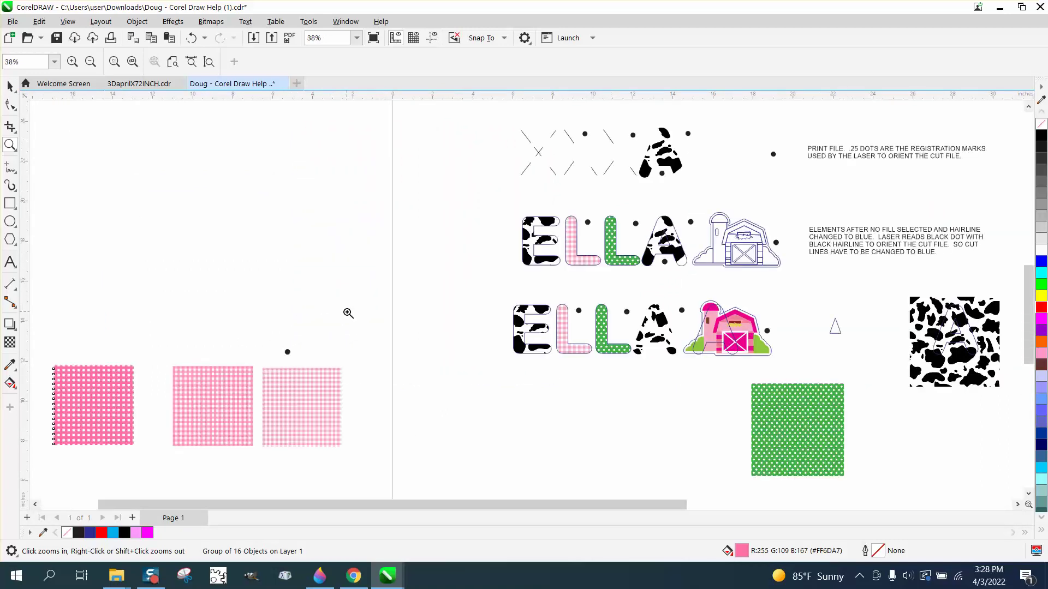
pyautogui.moveTo(113, 343); pyautogui.dragTo(245, 420)
pyautogui.click(10, 87)
pyautogui.click(172, 341)
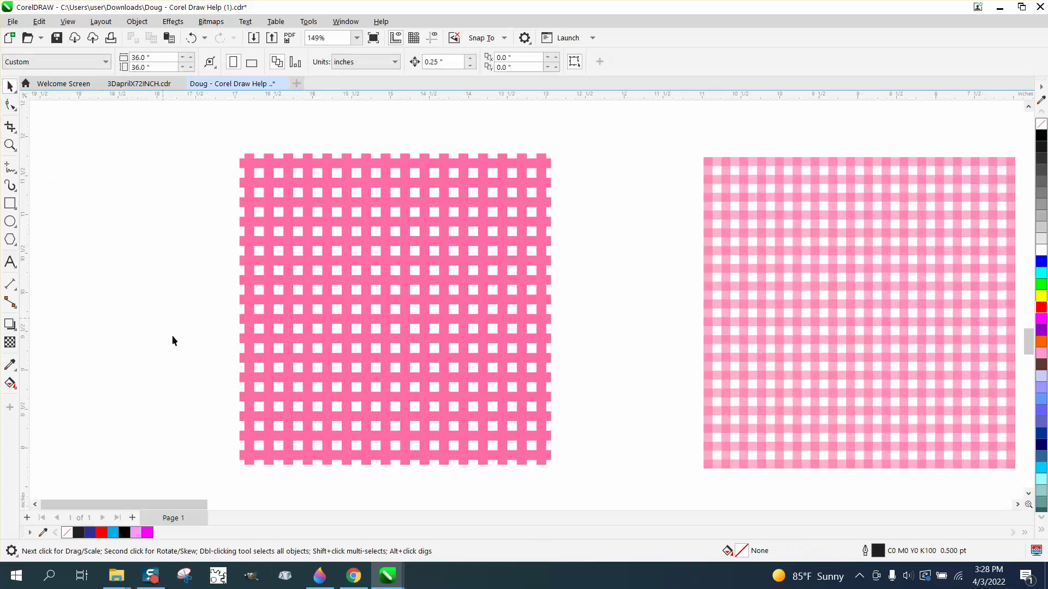
pyautogui.click(241, 457)
pyautogui.moveTo(242, 458); pyautogui.dragTo(162, 457)
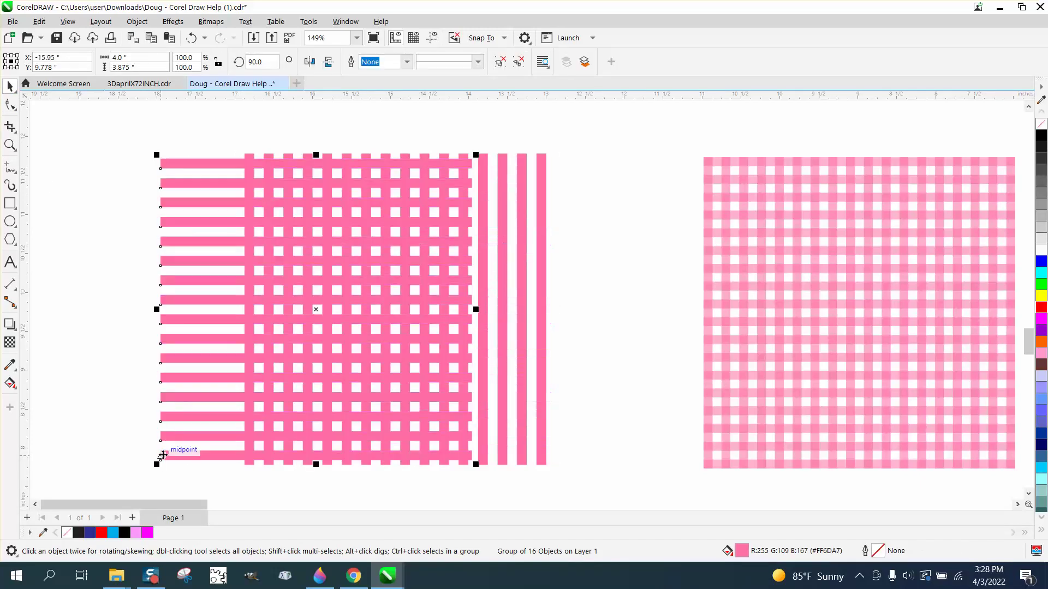
pyautogui.click(192, 40)
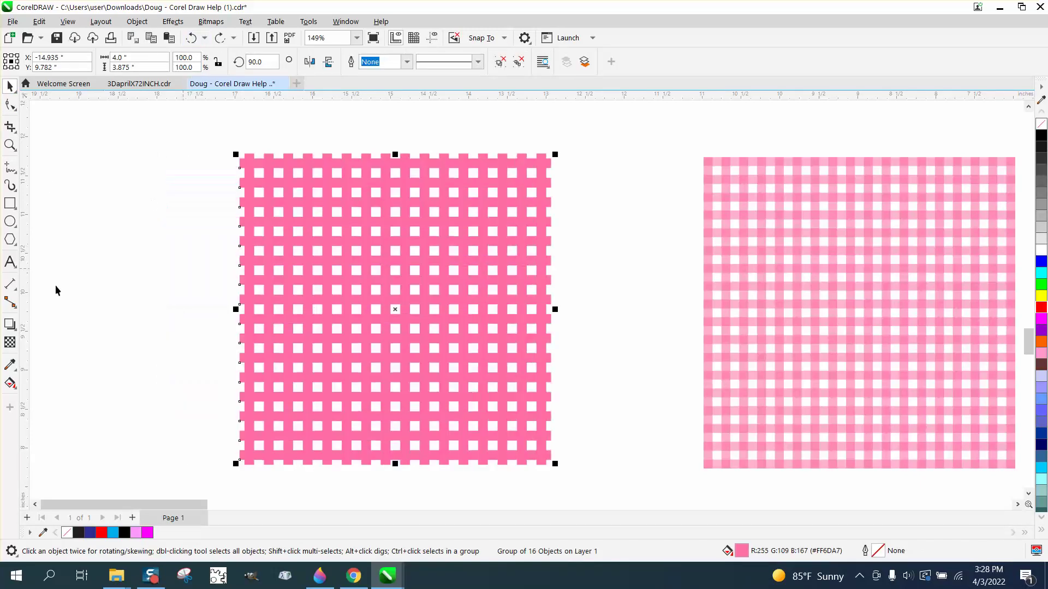
# Apply a uniform transparency of 43 to the horizontal stripe group.
pyautogui.click(9, 342)
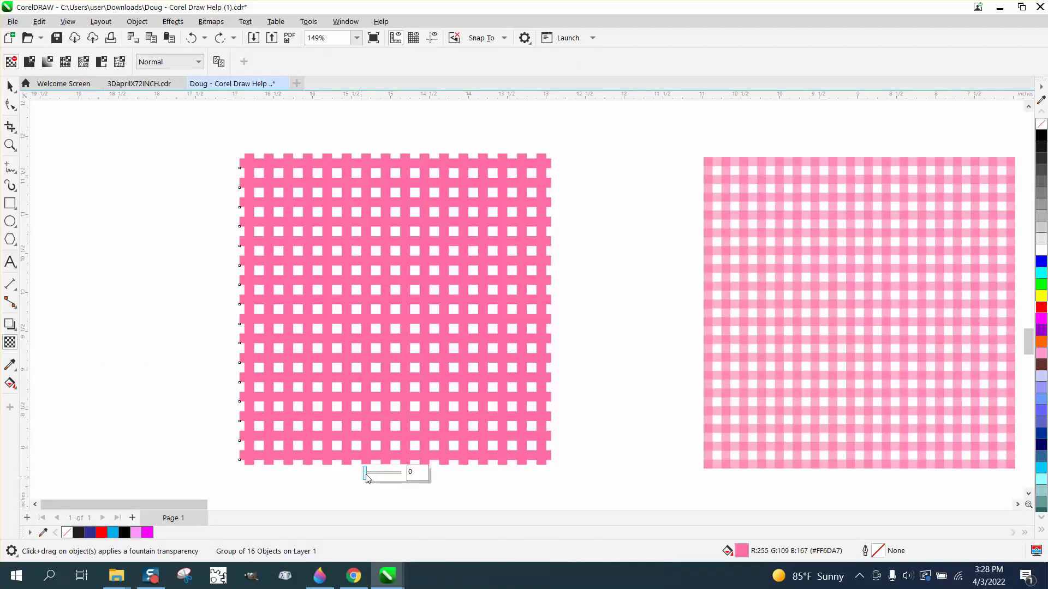
pyautogui.moveTo(367, 478); pyautogui.dragTo(381, 478)
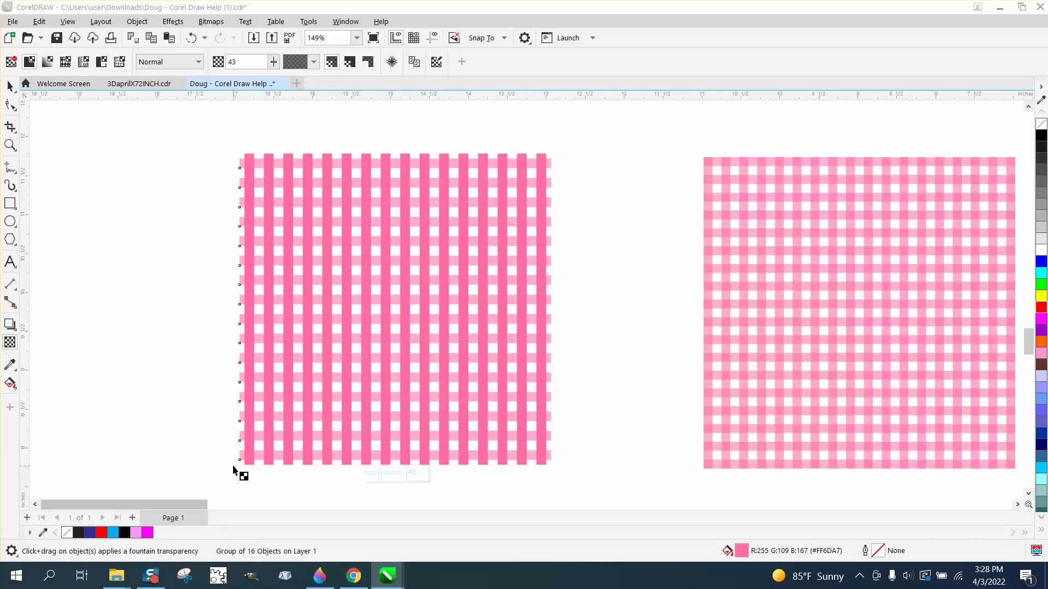
# Apply a uniform transparency of 43 to the vertical stripe group.
pyautogui.click(10, 86)
pyautogui.click(224, 424)
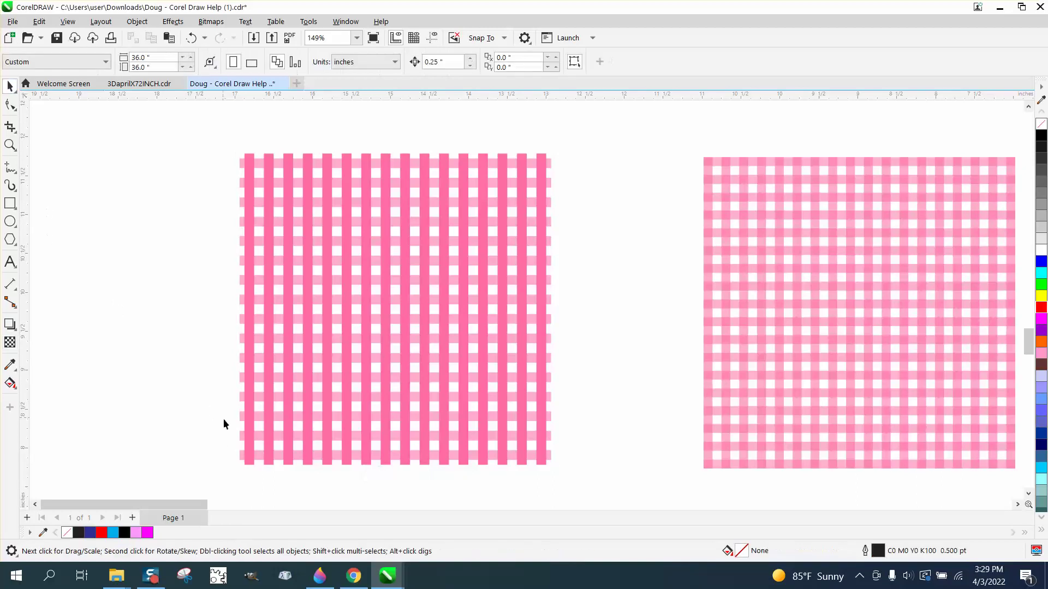
pyautogui.click(248, 464)
pyautogui.click(10, 342)
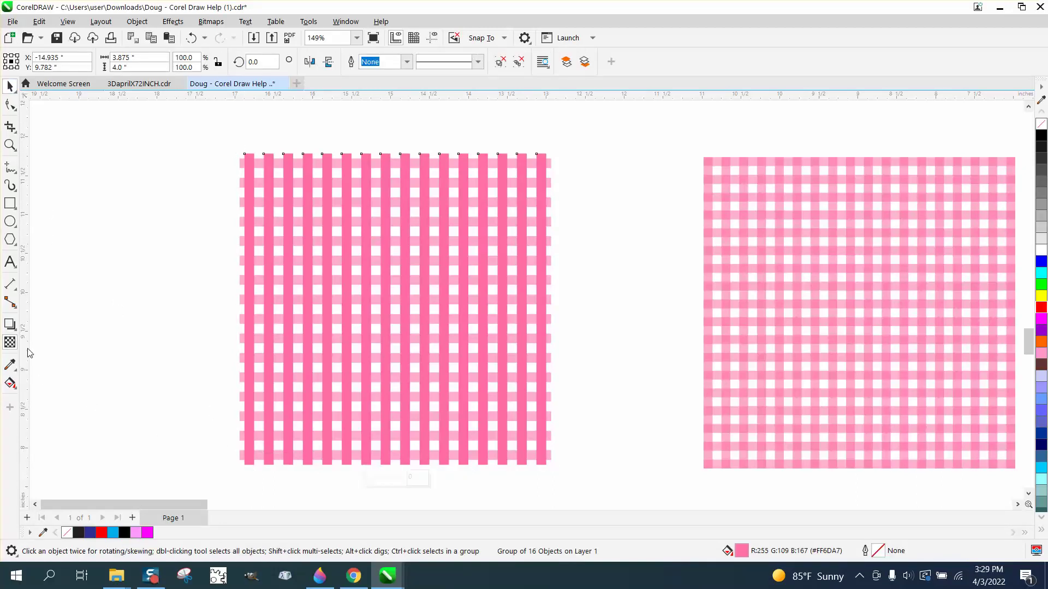
pyautogui.moveTo(370, 483); pyautogui.dragTo(376, 483)
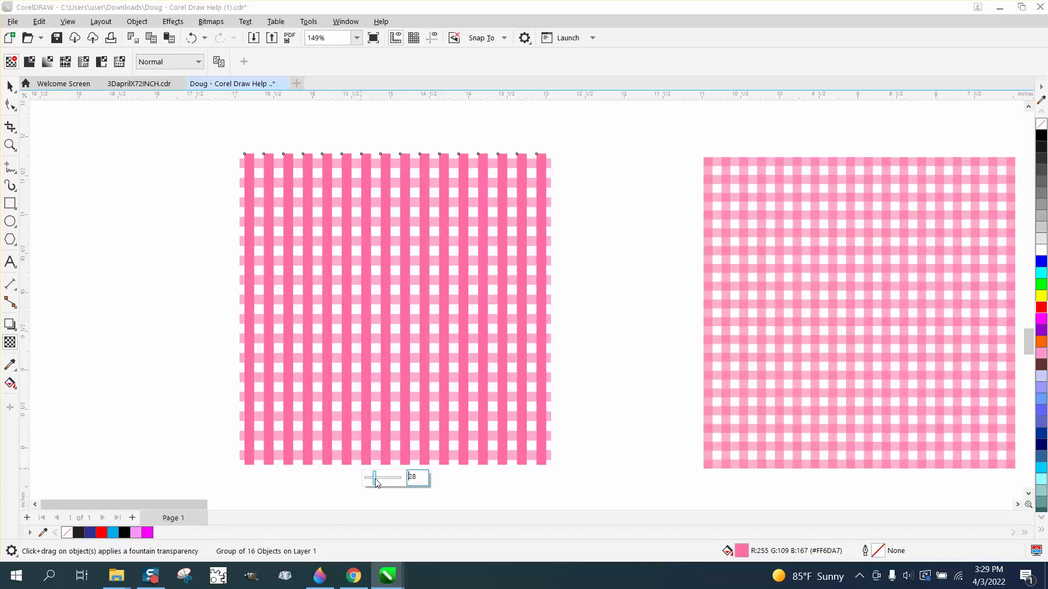
pyautogui.write('43')
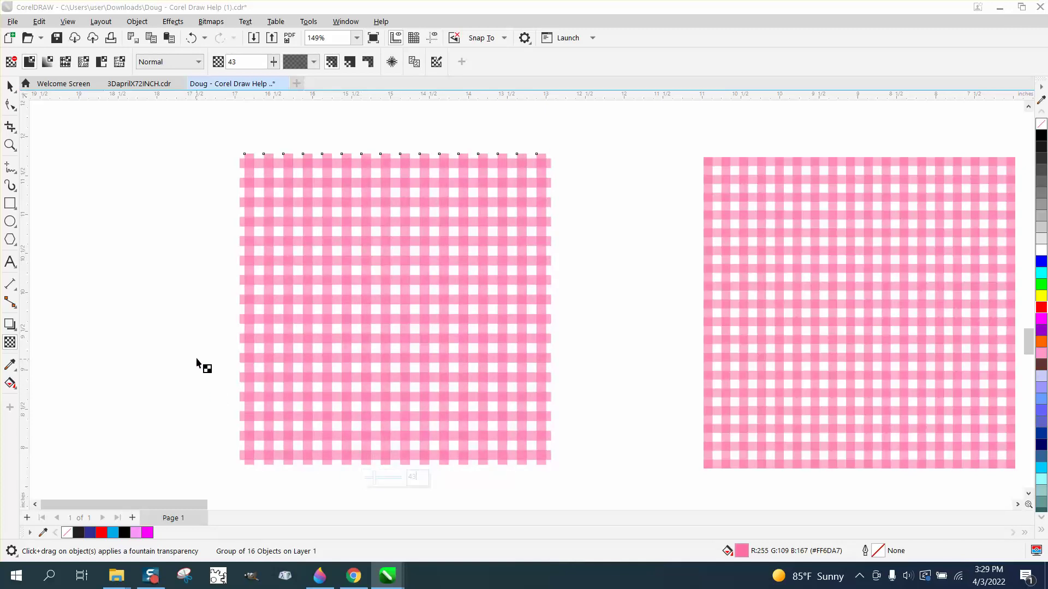
# Compare the stripe overlaps and outer edges of the new gingham with those of the finished vector gingham beside it.
pyautogui.click(10, 145)
pyautogui.moveTo(234, 147); pyautogui.dragTo(322, 203)
pyautogui.scroll(-4, 285, 210)
pyautogui.scroll(-4, 163, 189)
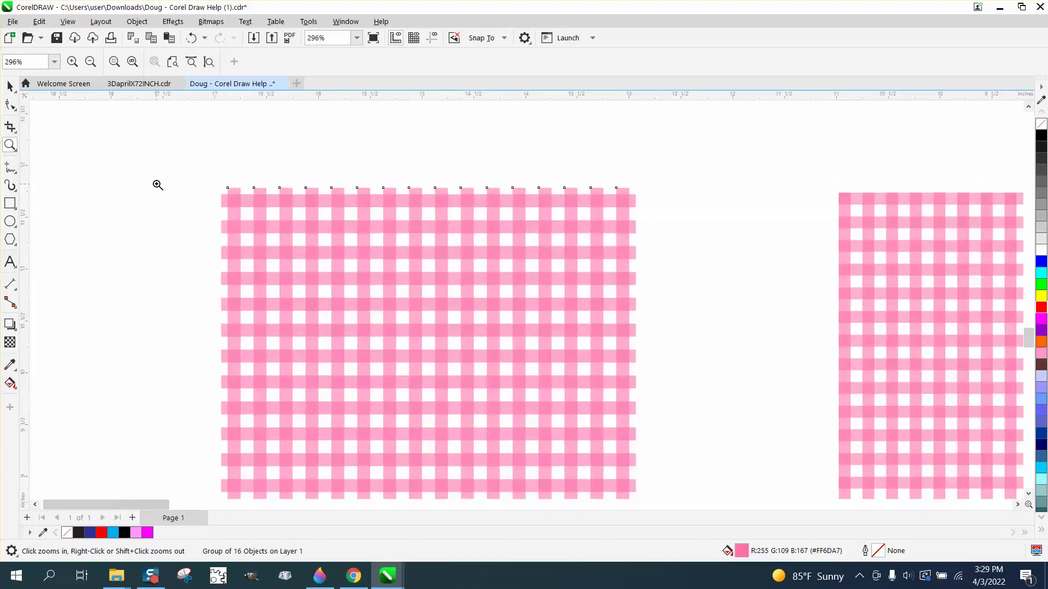
pyautogui.moveTo(698, 189); pyautogui.dragTo(757, 230)
pyautogui.scroll(-3, 576, 213)
pyautogui.scroll(-8, 578, 213)
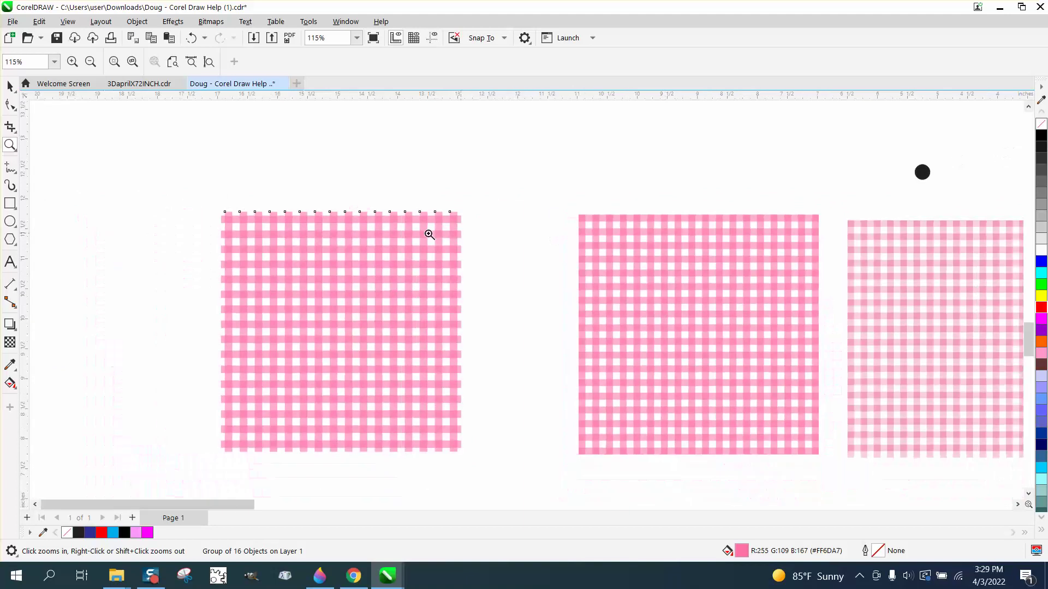
pyautogui.moveTo(202, 203); pyautogui.dragTo(508, 291)
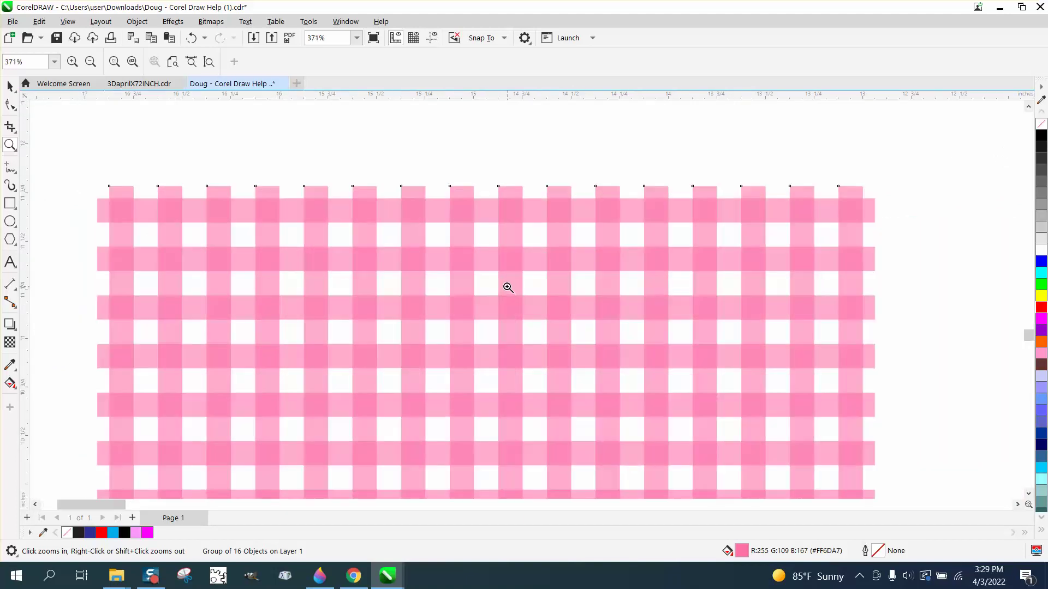
pyautogui.scroll(-1, 489, 273)
pyautogui.scroll(-2, 488, 273)
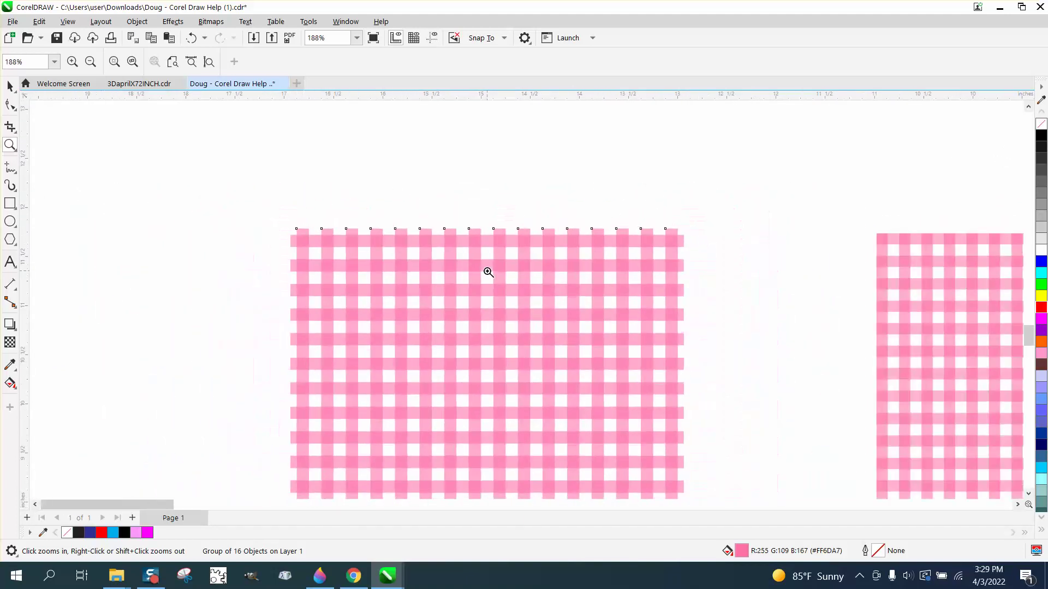
pyautogui.scroll(-2, 482, 266)
pyautogui.moveTo(740, 235); pyautogui.dragTo(826, 294)
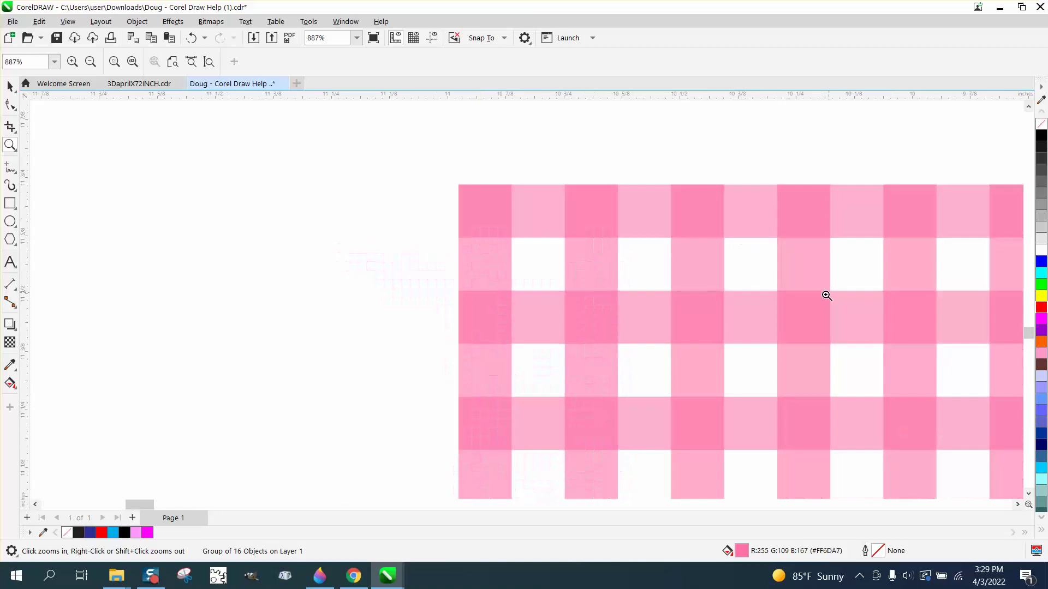
pyautogui.moveTo(450, 168); pyautogui.dragTo(541, 235)
pyautogui.scroll(-2, 540, 234)
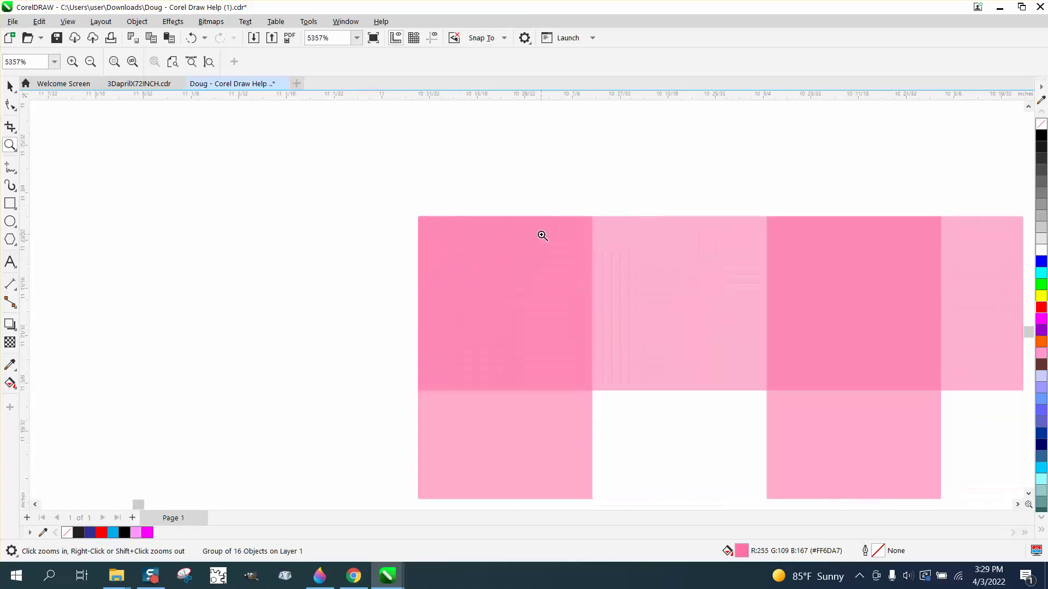
pyautogui.scroll(-1, 542, 235)
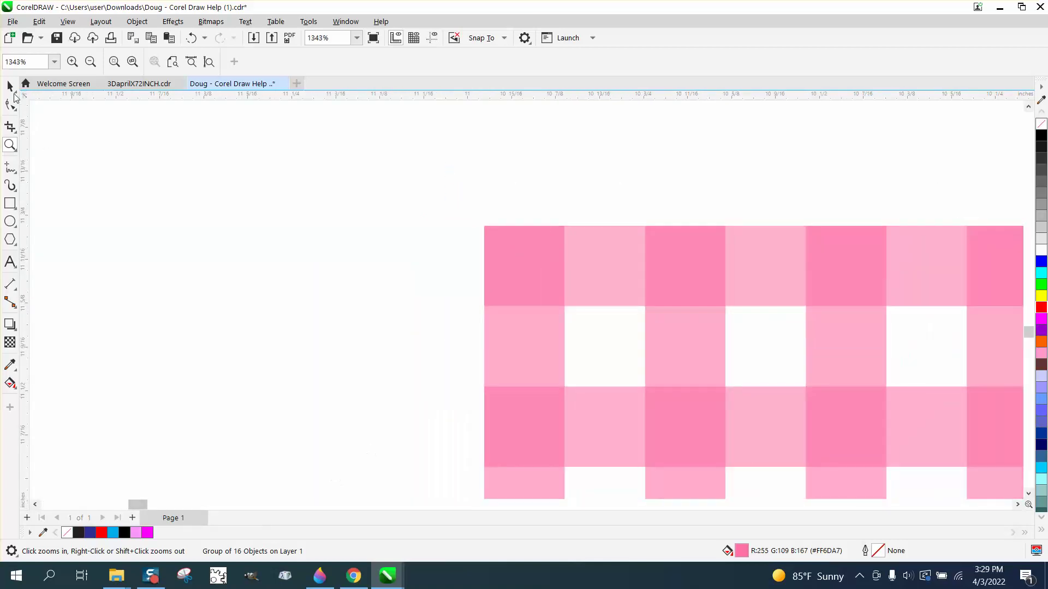
# Try moving the finished gingham's topmost horizontal stripe up about 0.16 inch, and undo the move.
pyautogui.click(10, 87)
pyautogui.keyDown('ctrl'); pyautogui.click(534, 283); pyautogui.keyUp('ctrl')
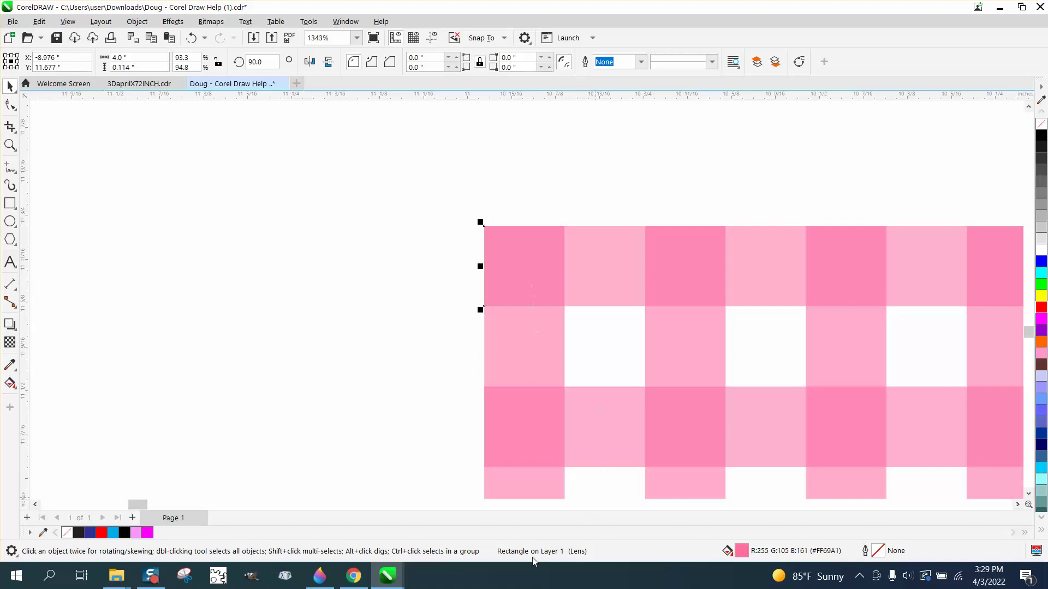
pyautogui.scroll(-5, 530, 342)
pyautogui.moveTo(584, 304); pyautogui.dragTo(583, 262)
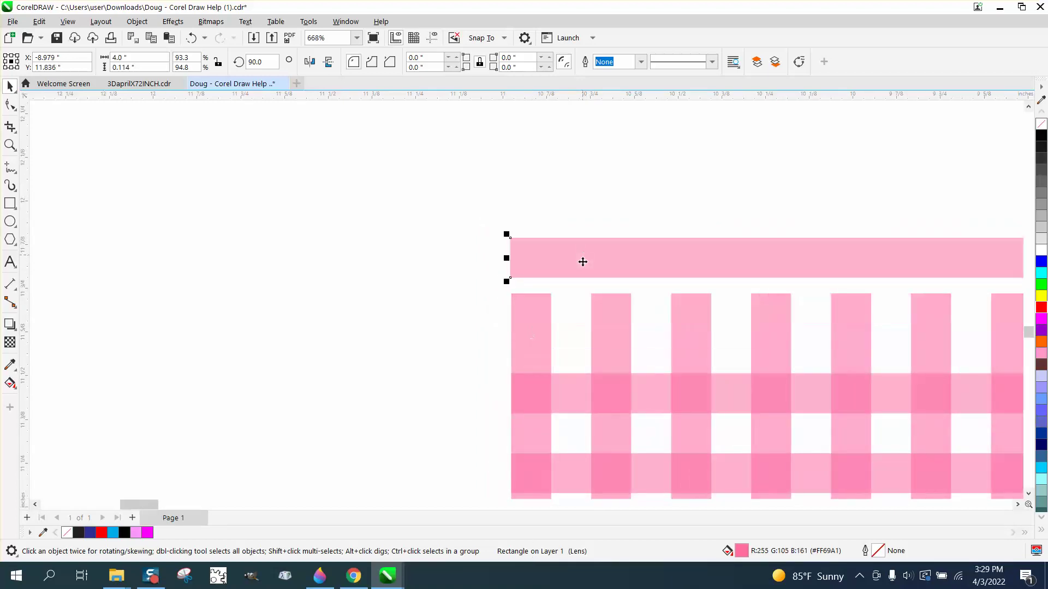
pyautogui.click(191, 38)
# Select the 13--PINK.jpg bitmap and examine the sharpness of its square edges up close.
pyautogui.scroll(-7, 419, 250)
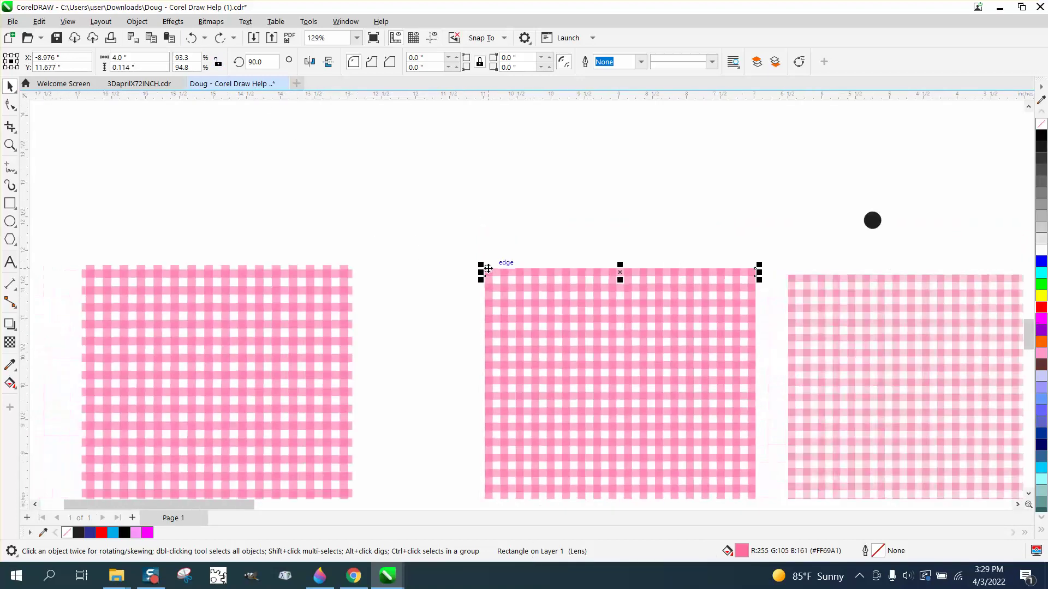
pyautogui.click(813, 286)
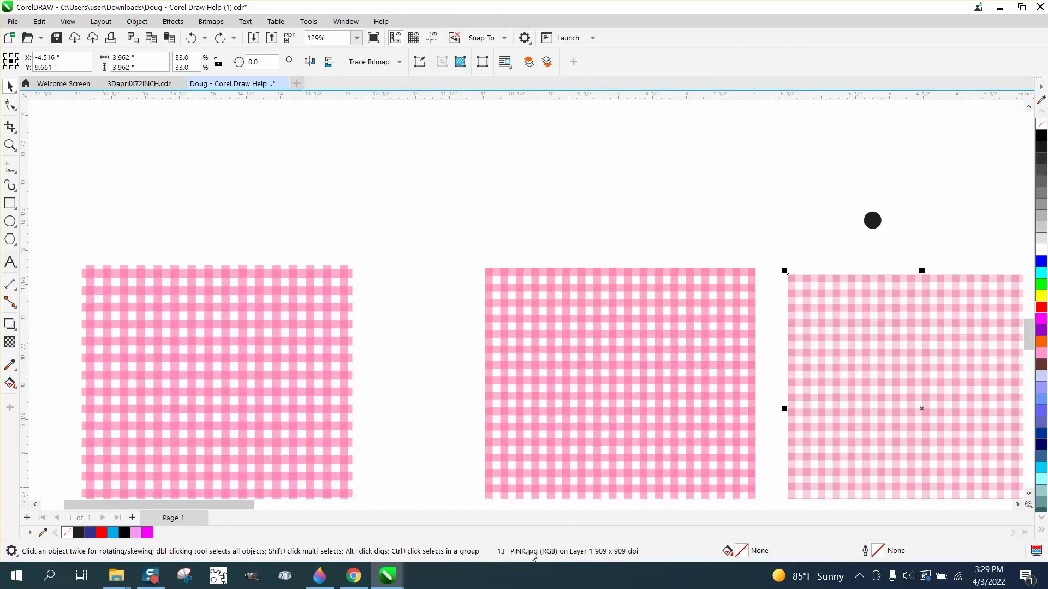
pyautogui.click(10, 144)
pyautogui.moveTo(787, 269); pyautogui.dragTo(805, 293)
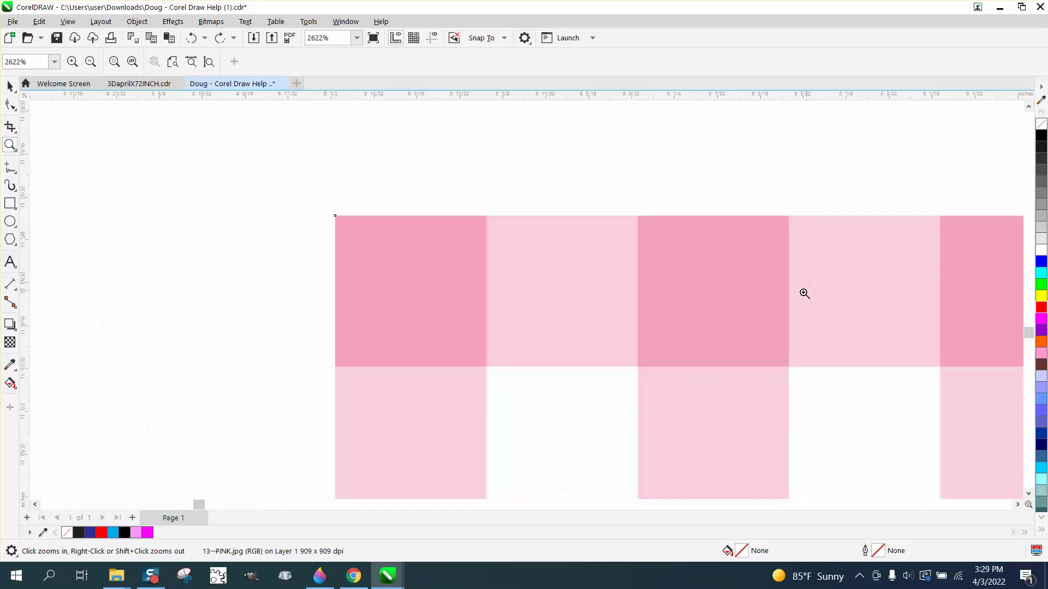
pyautogui.moveTo(562, 327); pyautogui.dragTo(724, 401)
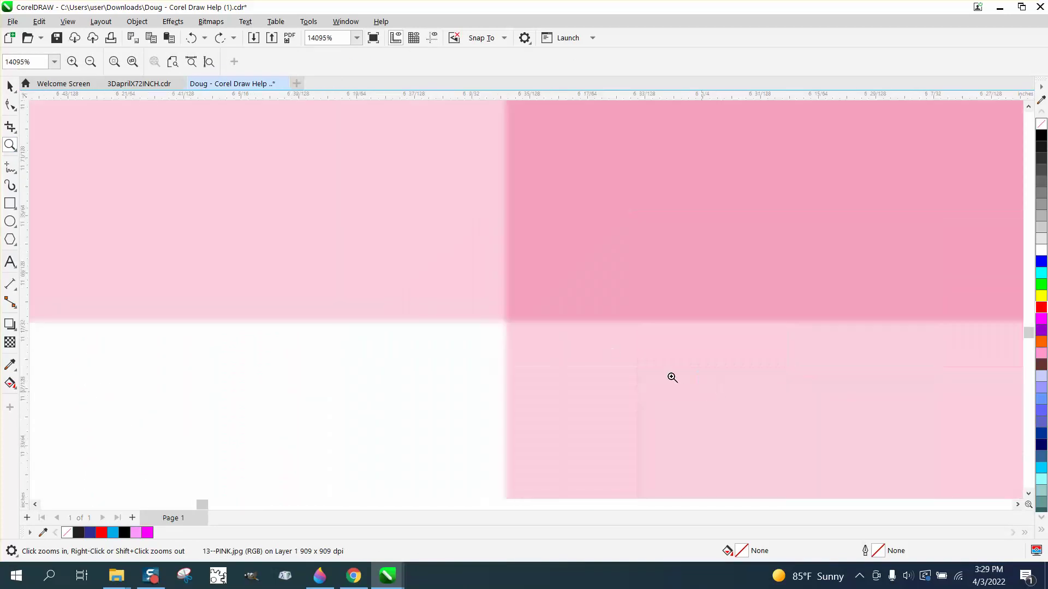
pyautogui.scroll(-3, 470, 279)
pyautogui.scroll(-3, 592, 322)
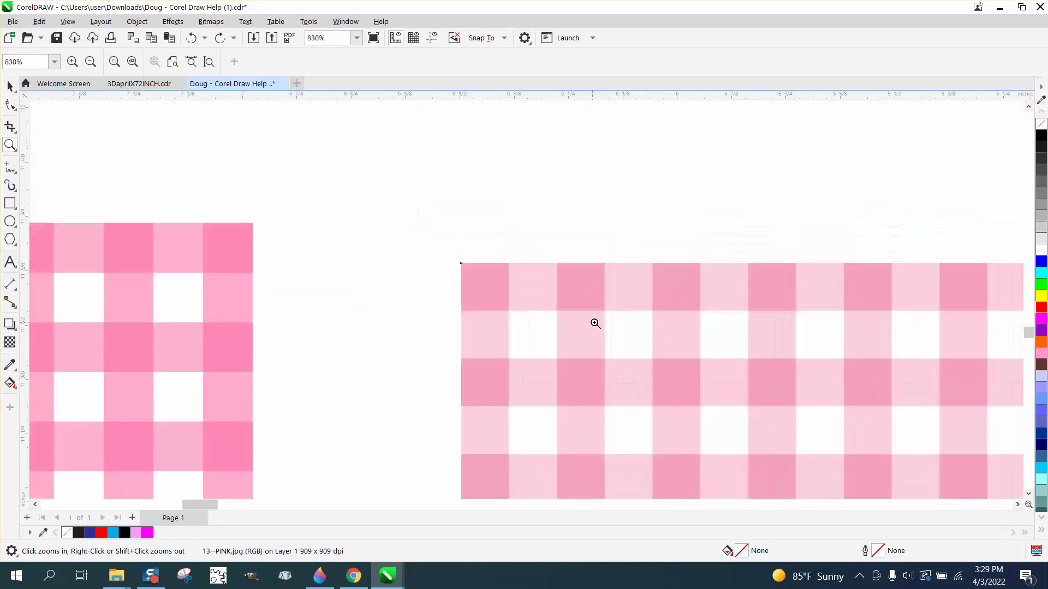
# Examine the edge sharpness of the finished vector gingham and the stripe ends along the new gingham's upper border.
pyautogui.moveTo(360, 282); pyautogui.dragTo(413, 311)
pyautogui.scroll(-3, 580, 339)
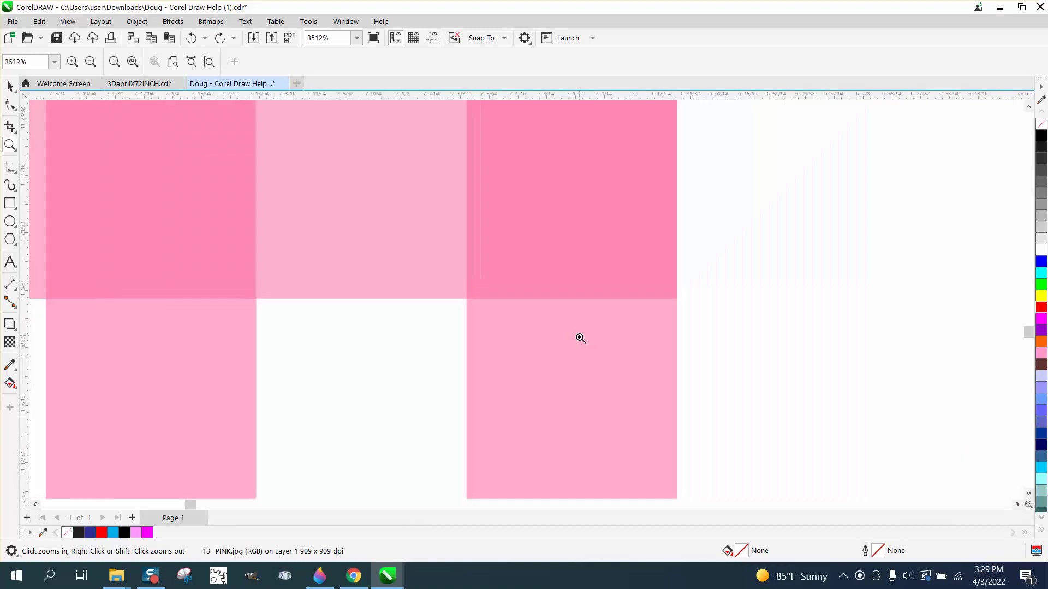
pyautogui.scroll(-5, 599, 337)
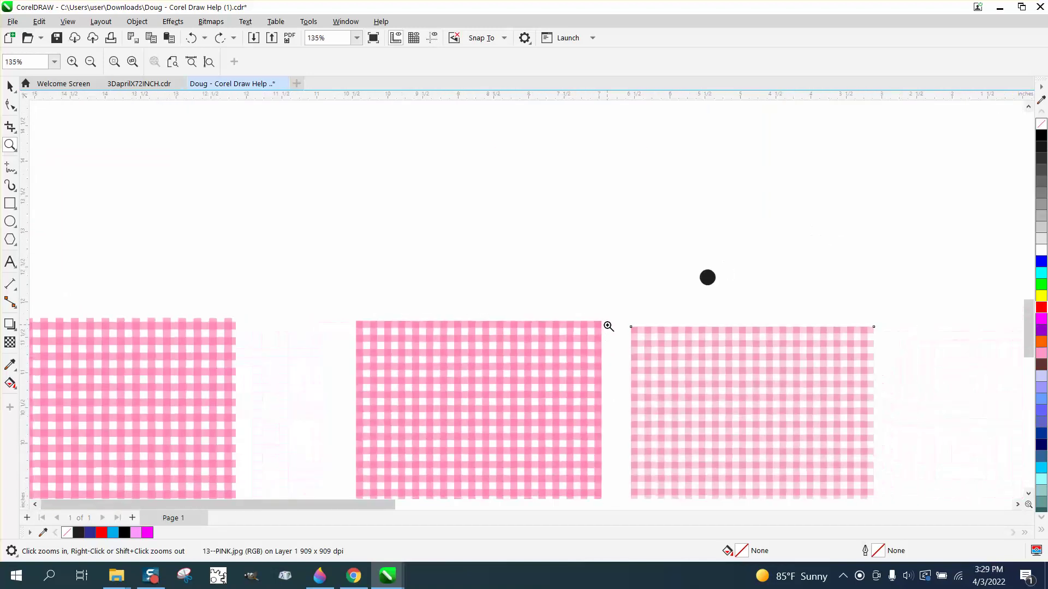
pyautogui.moveTo(208, 301); pyautogui.dragTo(385, 371)
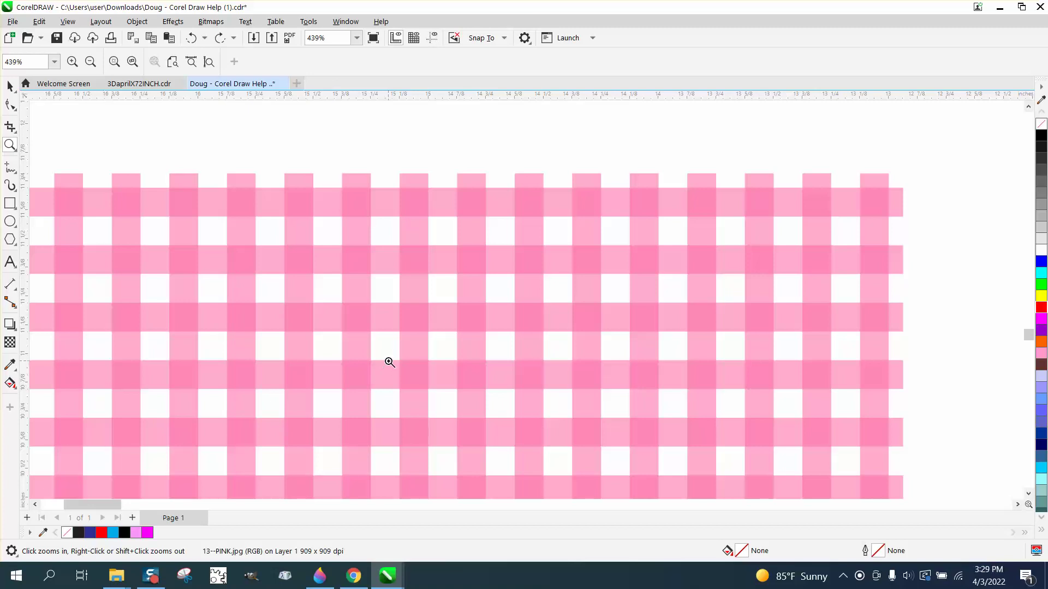
pyautogui.scroll(-2, 391, 348)
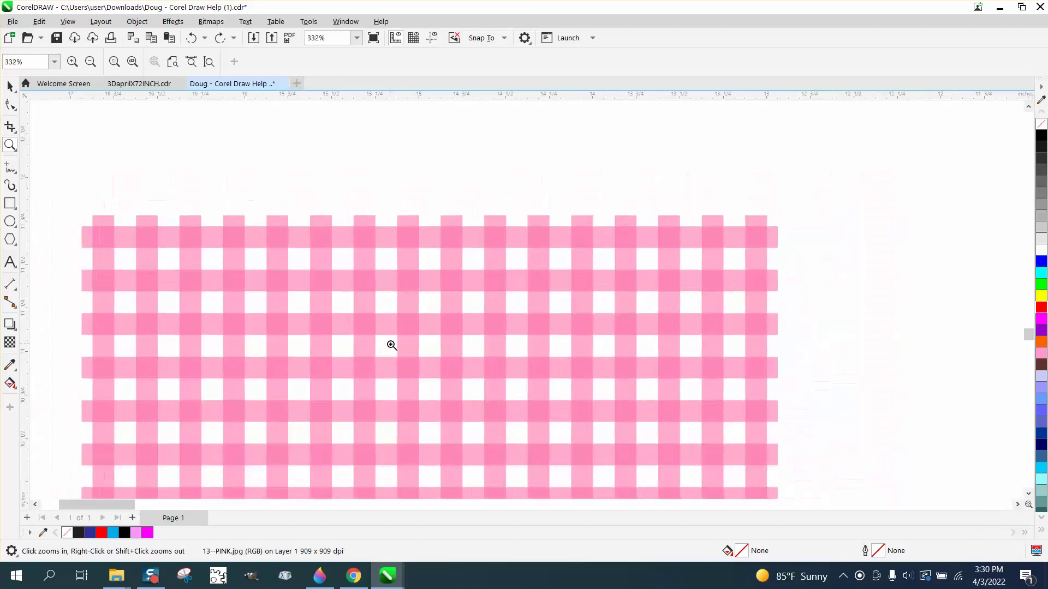